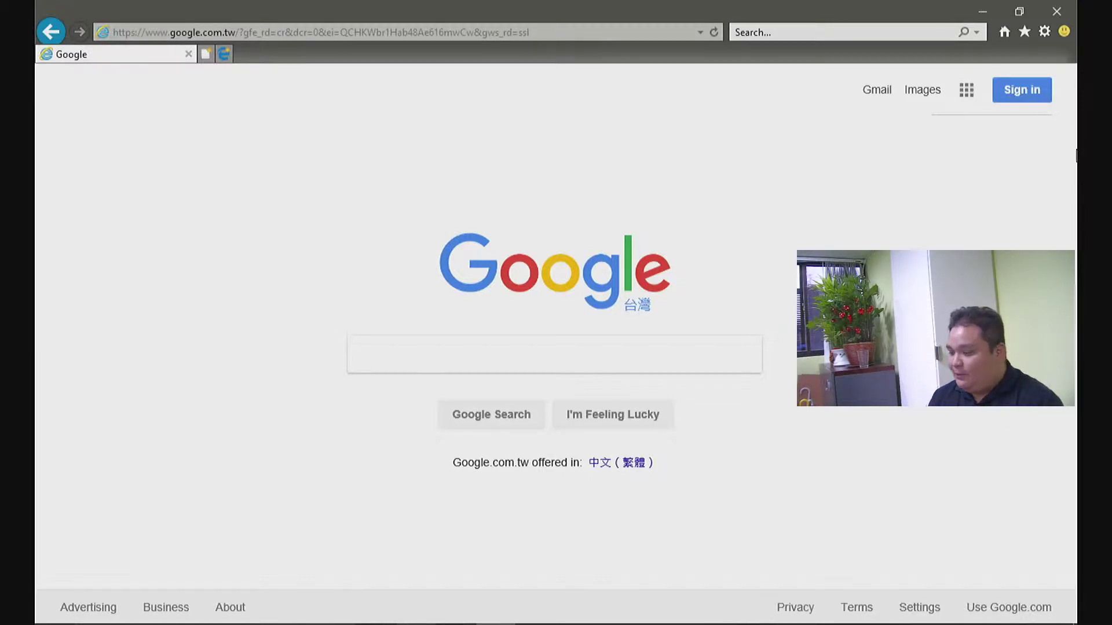
# - Open the media capture system's web interface at 192.168.0.120
pyautogui.click(474, 29)
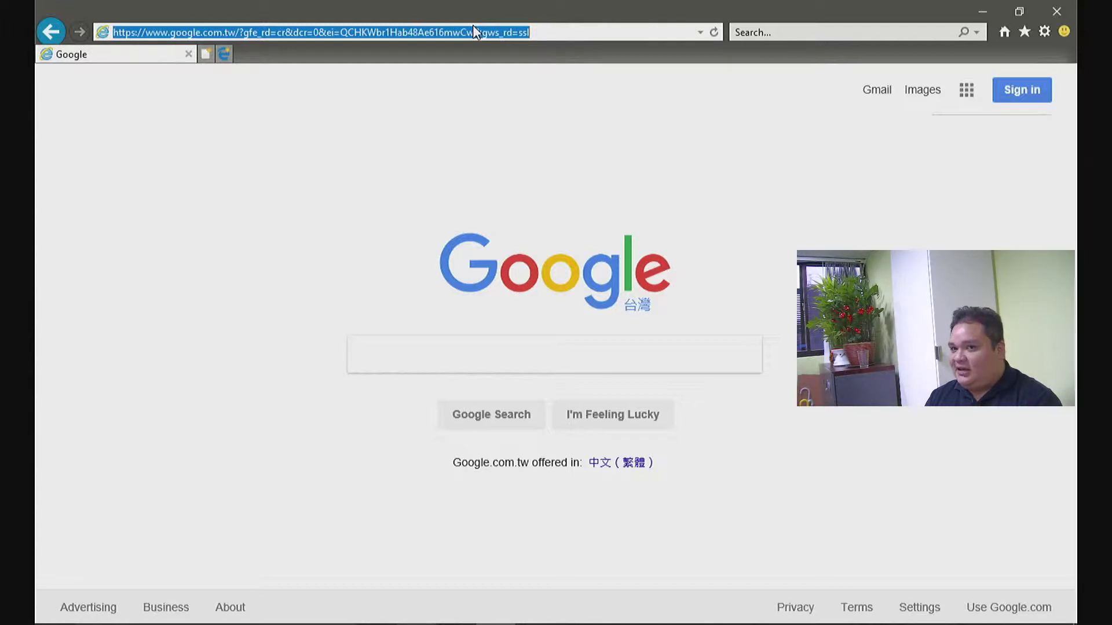
pyautogui.write('192')
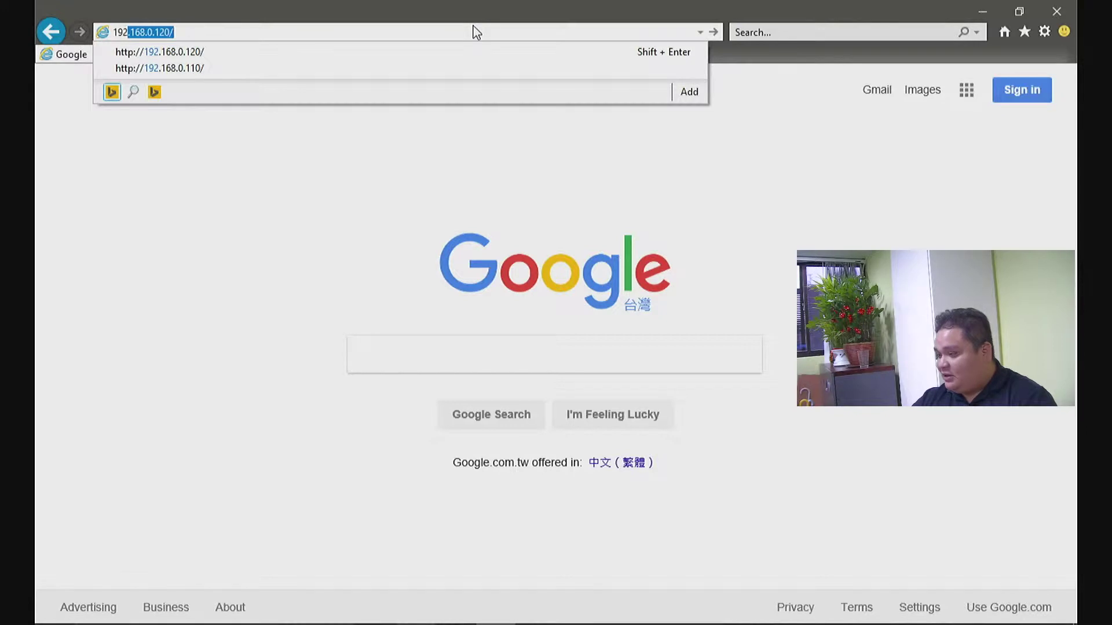
pyautogui.press('Return')
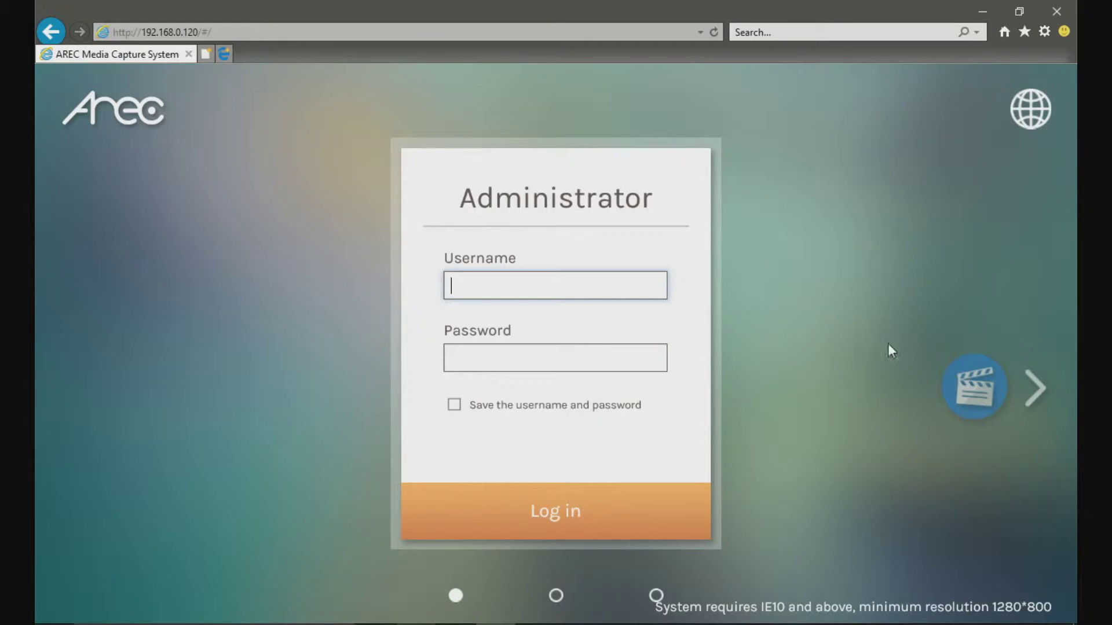
# - View the Online Director and Video Manager login pages, and return to the Administrator login
pyautogui.click(967, 384)
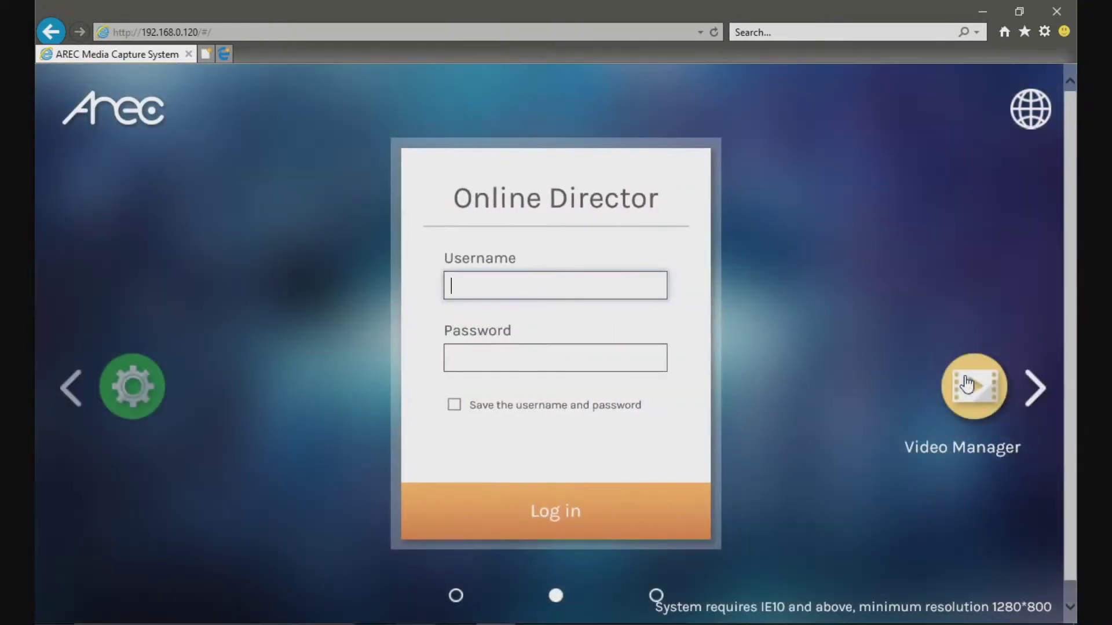
pyautogui.click(967, 385)
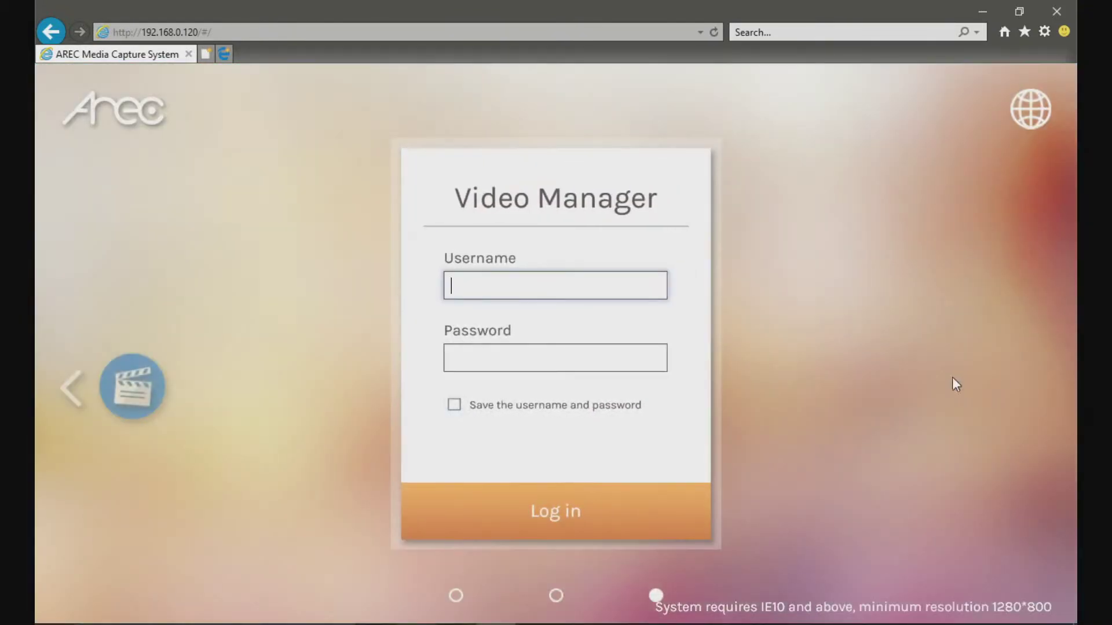
pyautogui.click(133, 389)
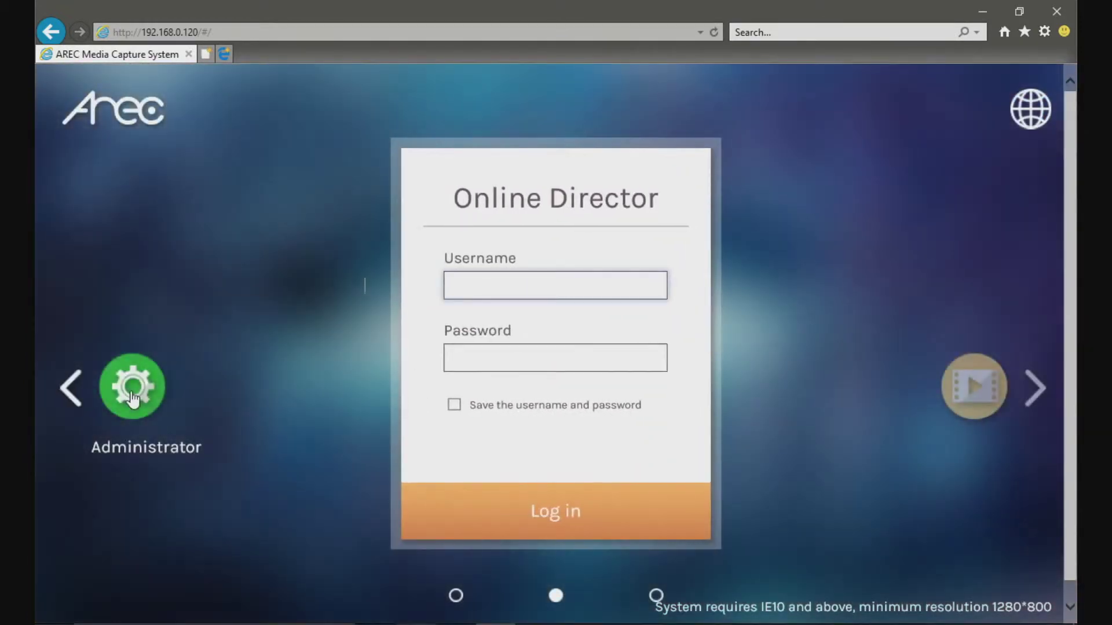
pyautogui.click(131, 393)
# - Log in to the Administrator interface with the username admin and the account password
pyautogui.click(561, 298)
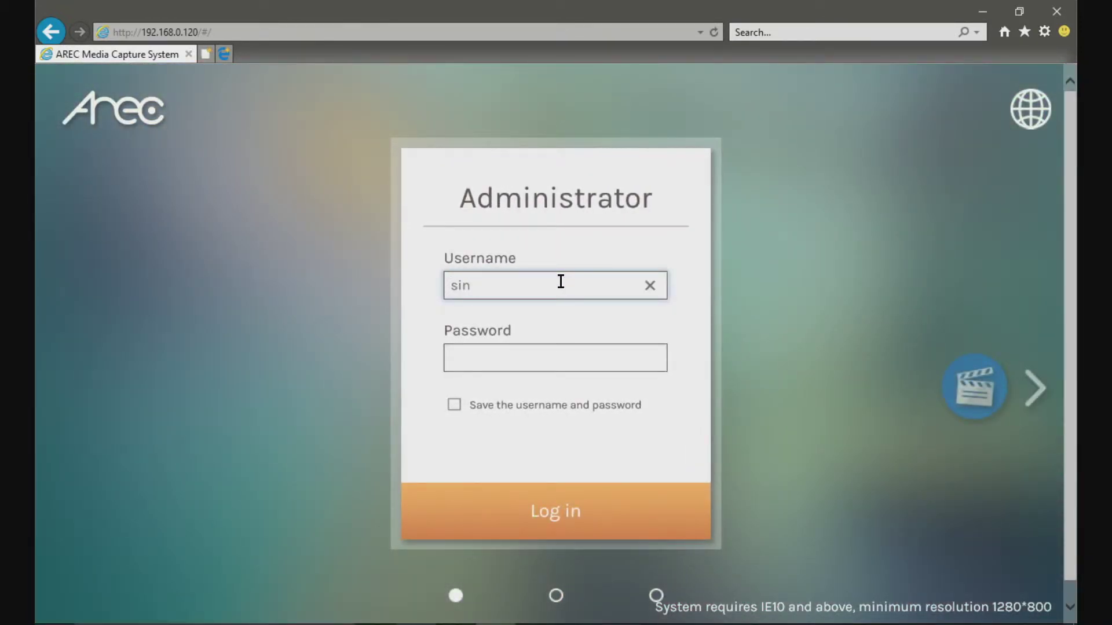
pyautogui.press('BackSpace')
pyautogui.press('BackSpace')
pyautogui.write('admin')
pyautogui.press('Tab')
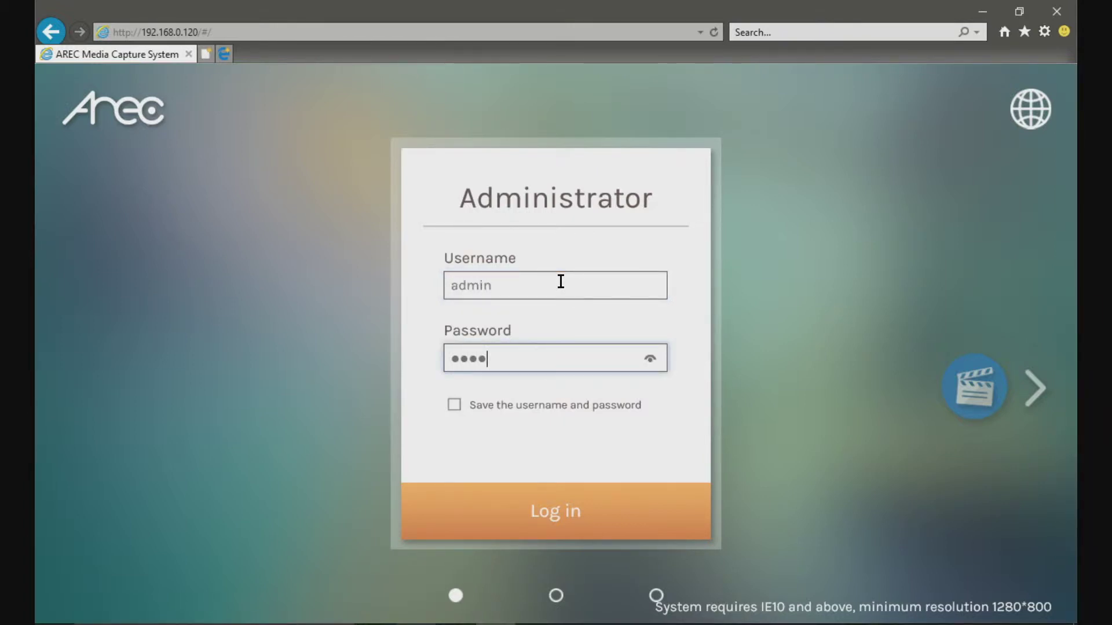
pyautogui.click(551, 511)
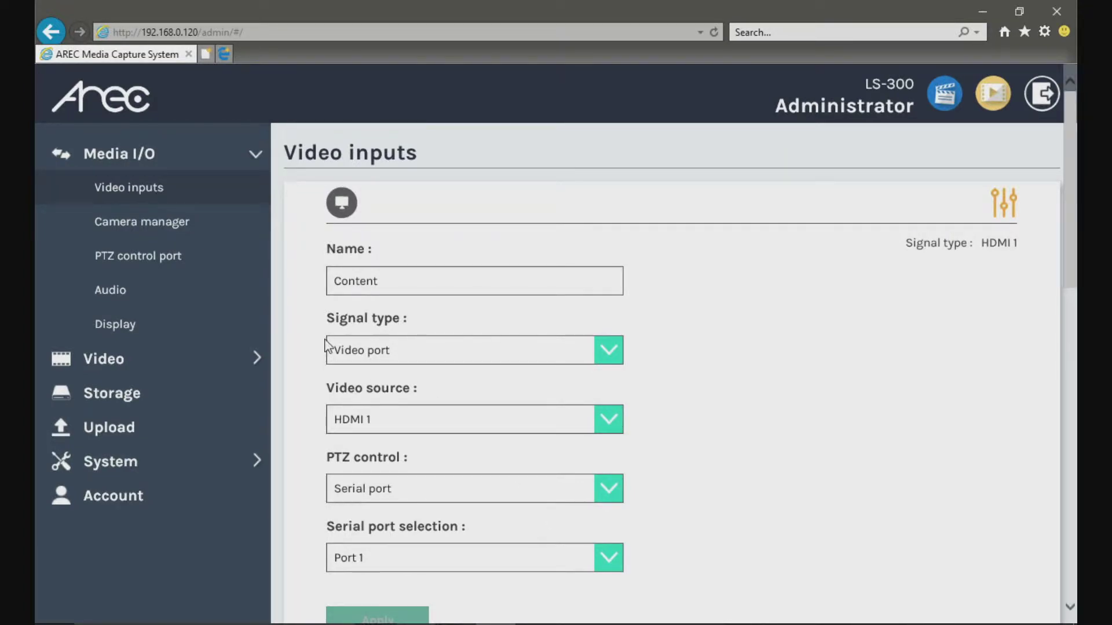
# - Examine the network cameras and auto-tracking mounts listed in the Camera manager
pyautogui.click(183, 235)
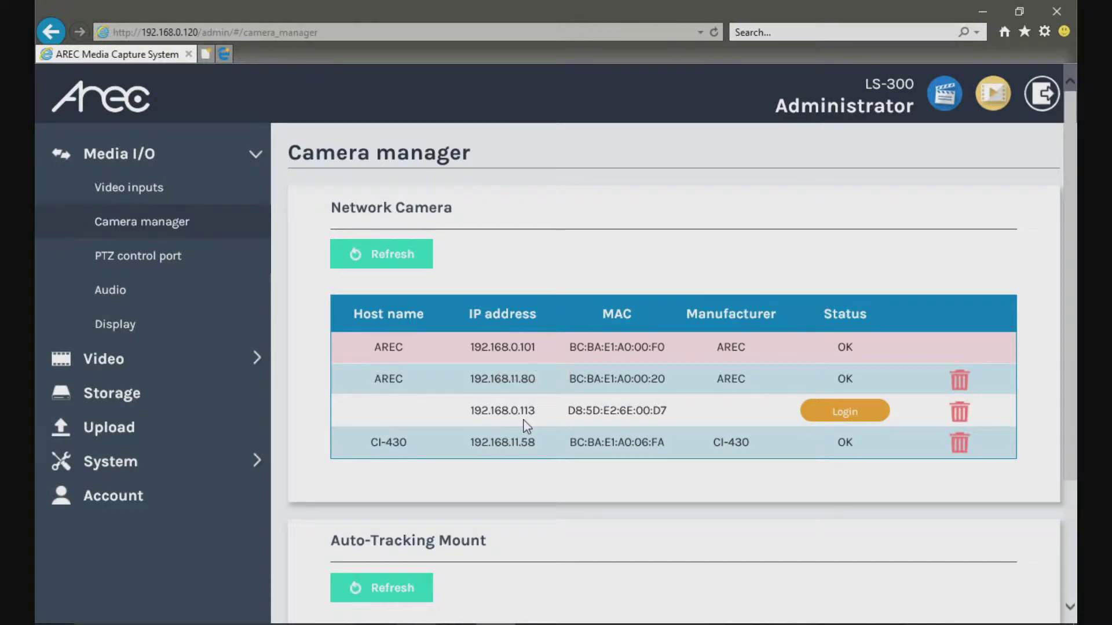
pyautogui.scroll(-3, 496, 492)
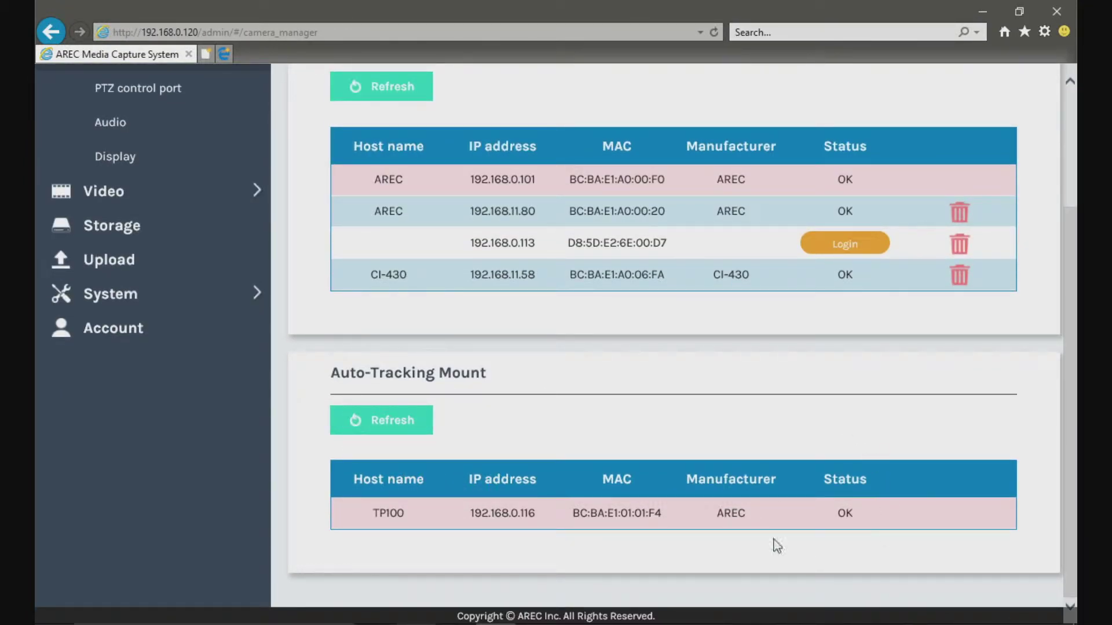
pyautogui.scroll(3, 564, 492)
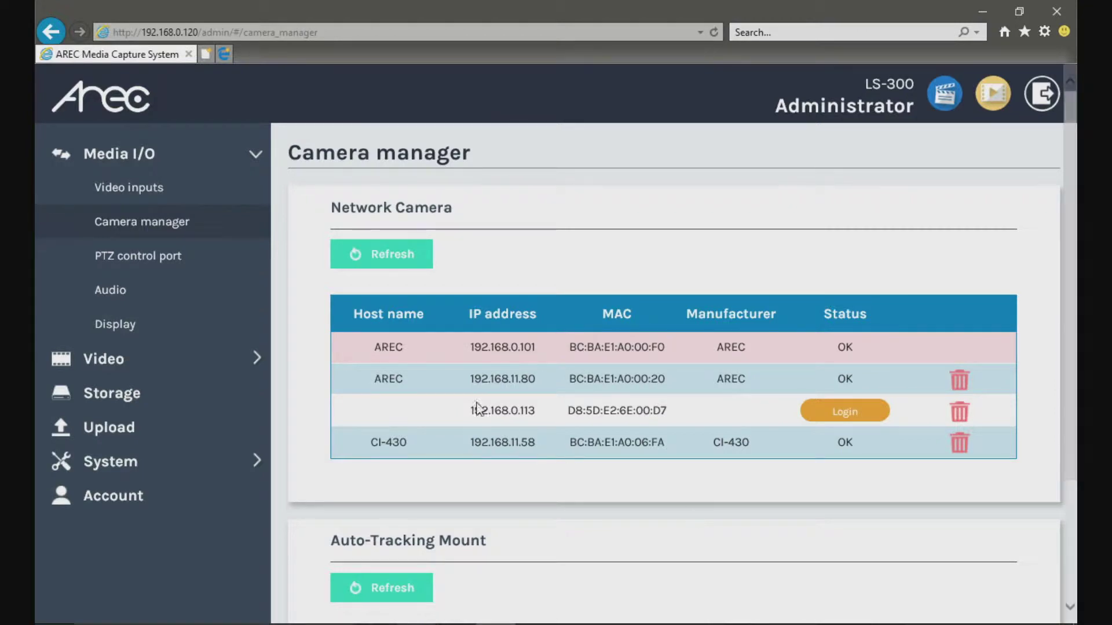
# - Examine the PTZ control port settings and the protocol options available for Port 1
pyautogui.click(173, 270)
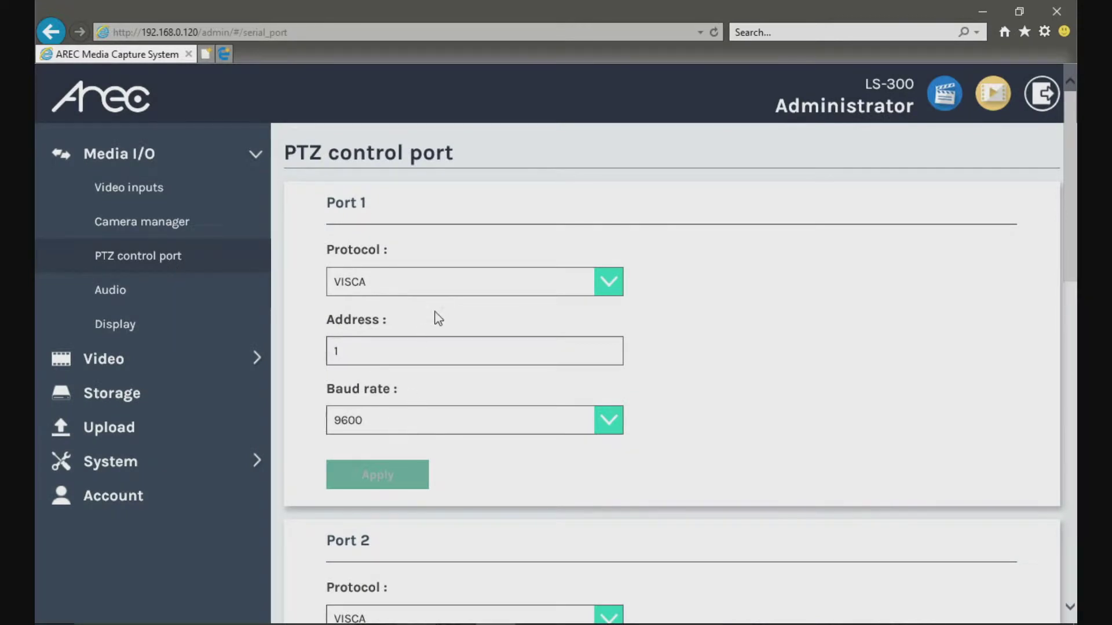
pyautogui.click(454, 290)
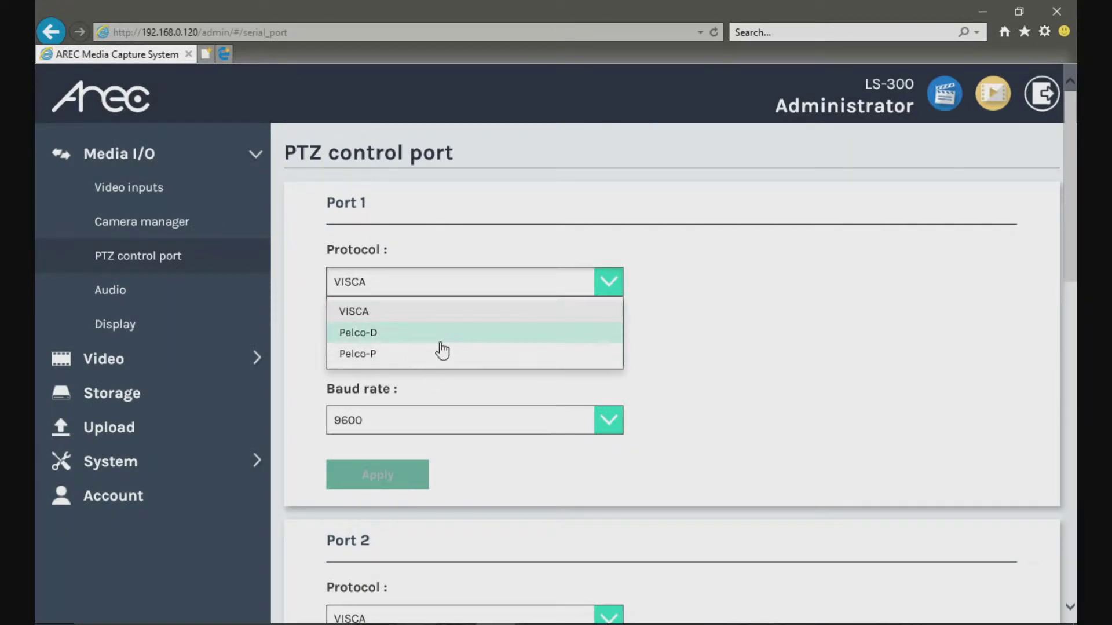
pyautogui.click(1043, 325)
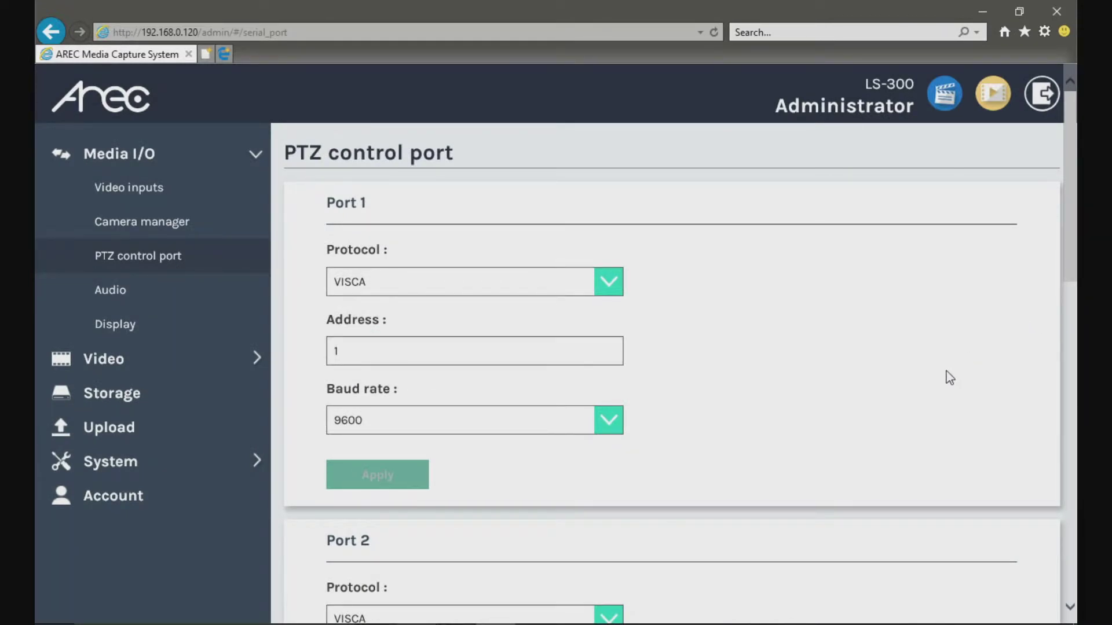
# - Rename the content video input as Computadora on the Video inputs page
pyautogui.click(199, 190)
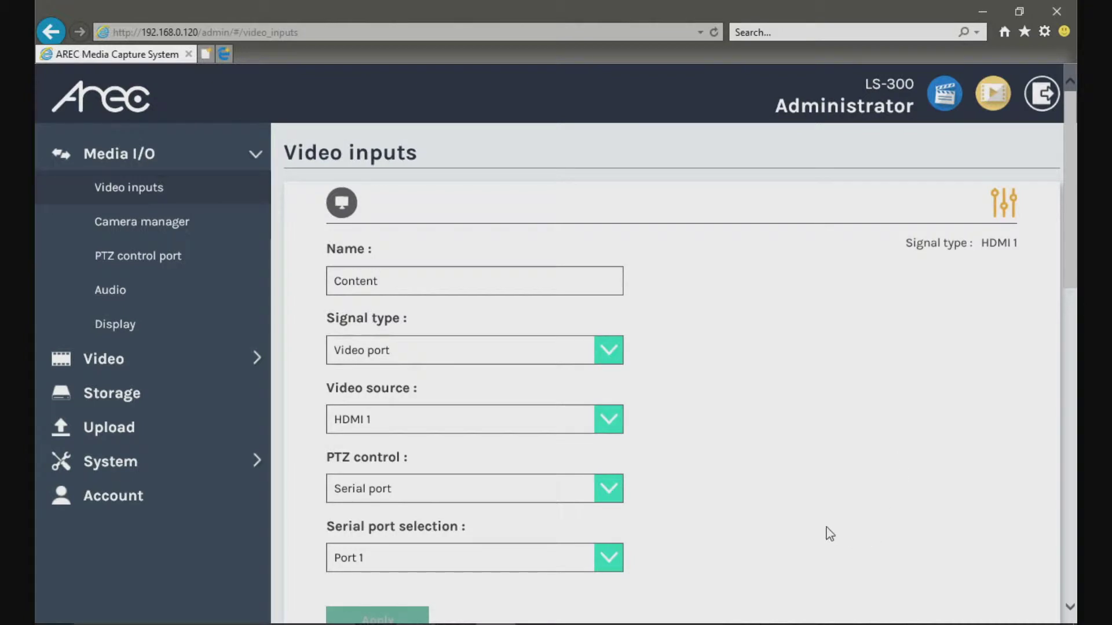
pyautogui.scroll(-3, 826, 531)
pyautogui.scroll(2, 755, 517)
pyautogui.scroll(1, 754, 521)
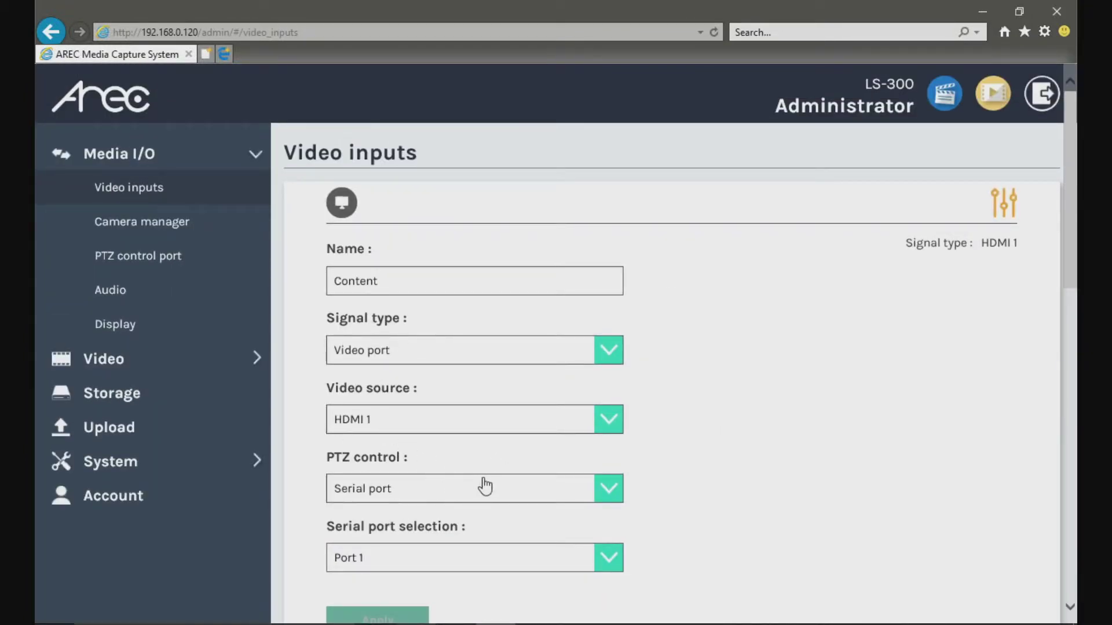
pyautogui.click(514, 288)
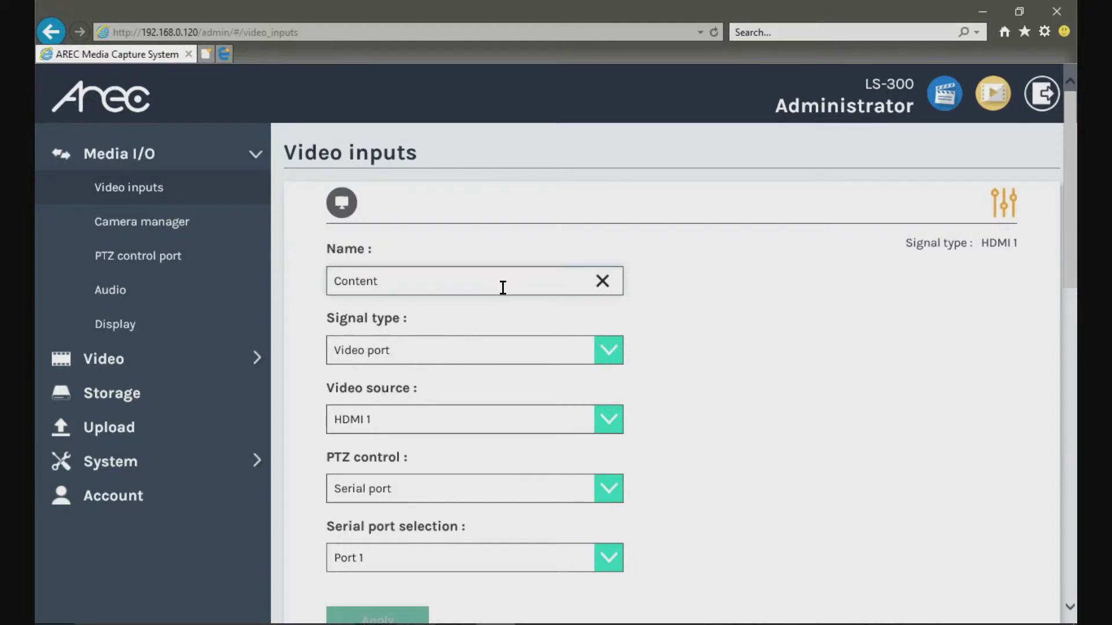
pyautogui.hotkey('ctrl', 'a')
pyautogui.write('Com')
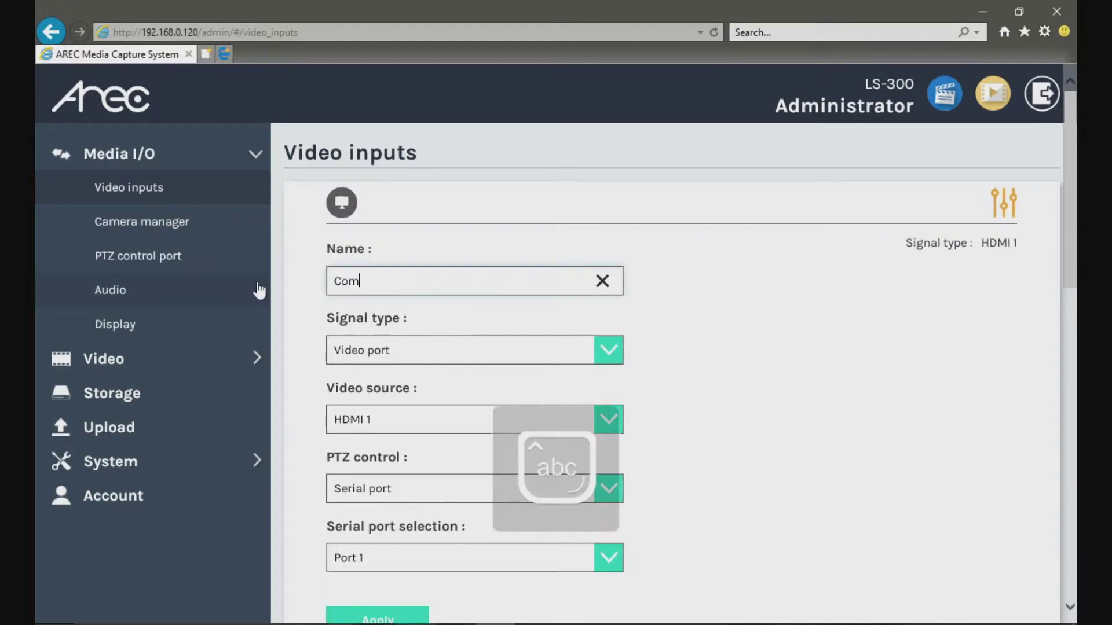
pyautogui.write('putadora')
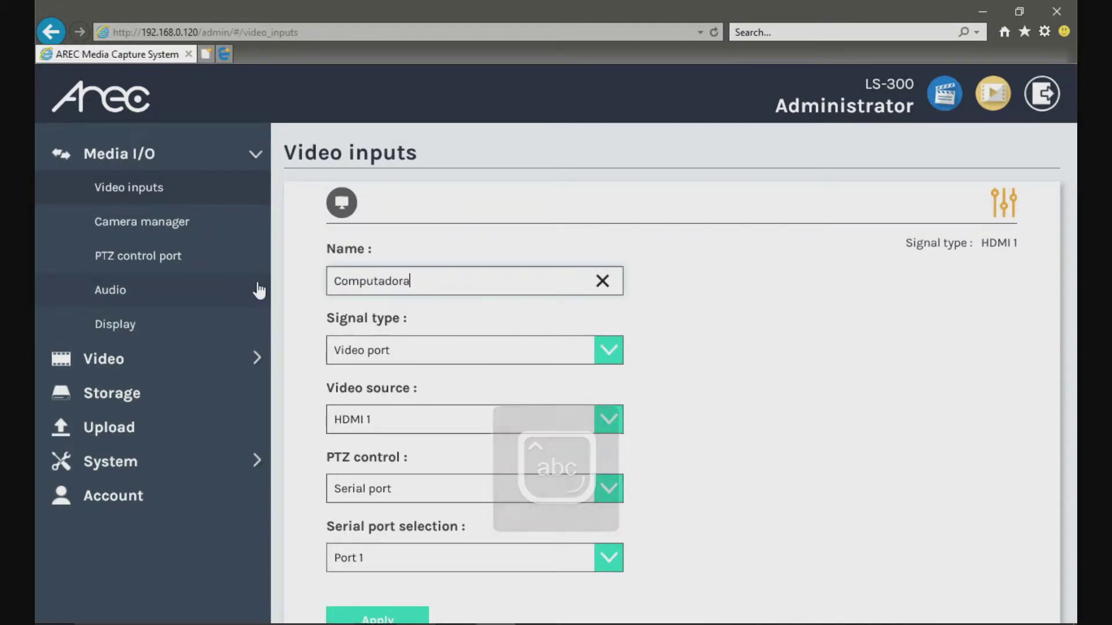
# - Keep Video port as the Computadora input's signal type, set its PTZ control to Not set and apply the settings
pyautogui.scroll(-2, 595, 370)
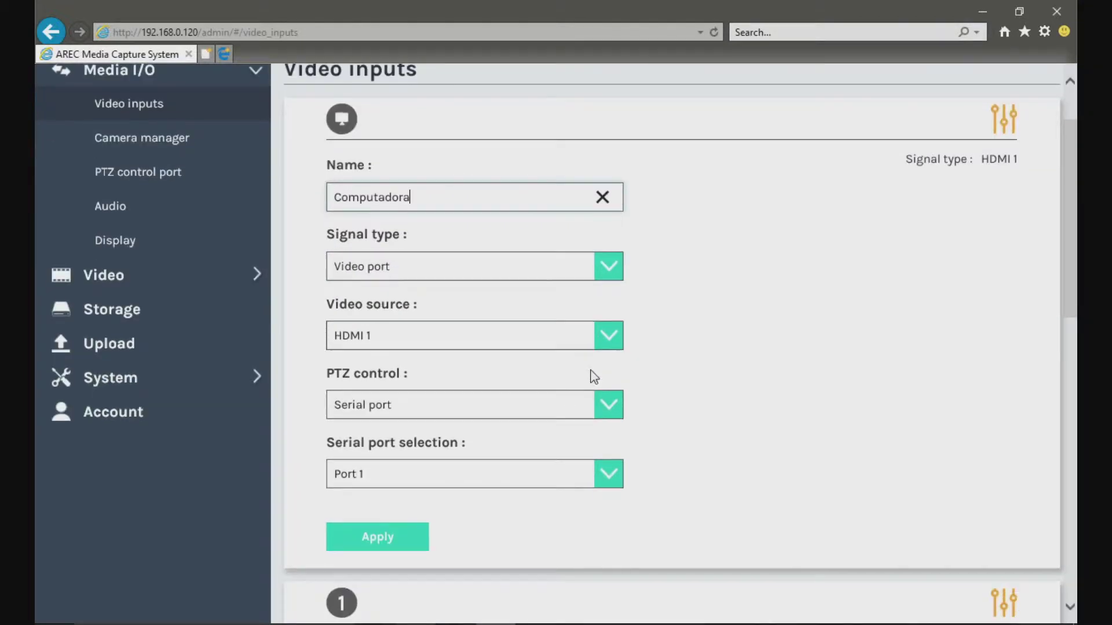
pyautogui.click(412, 283)
pyautogui.click(412, 283)
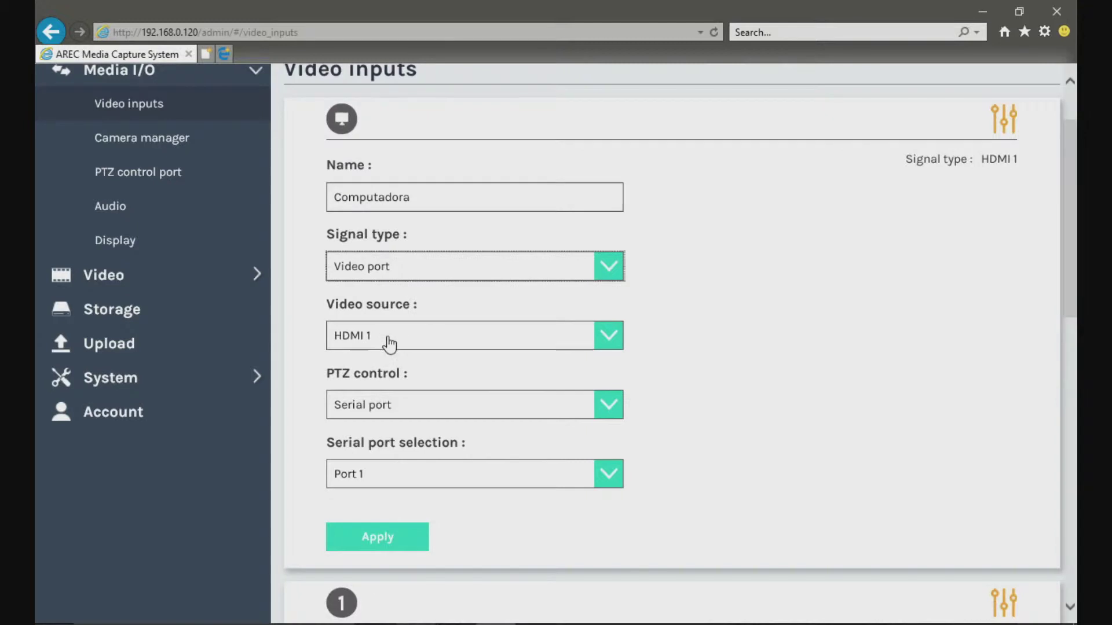
pyautogui.click(416, 403)
pyautogui.click(404, 435)
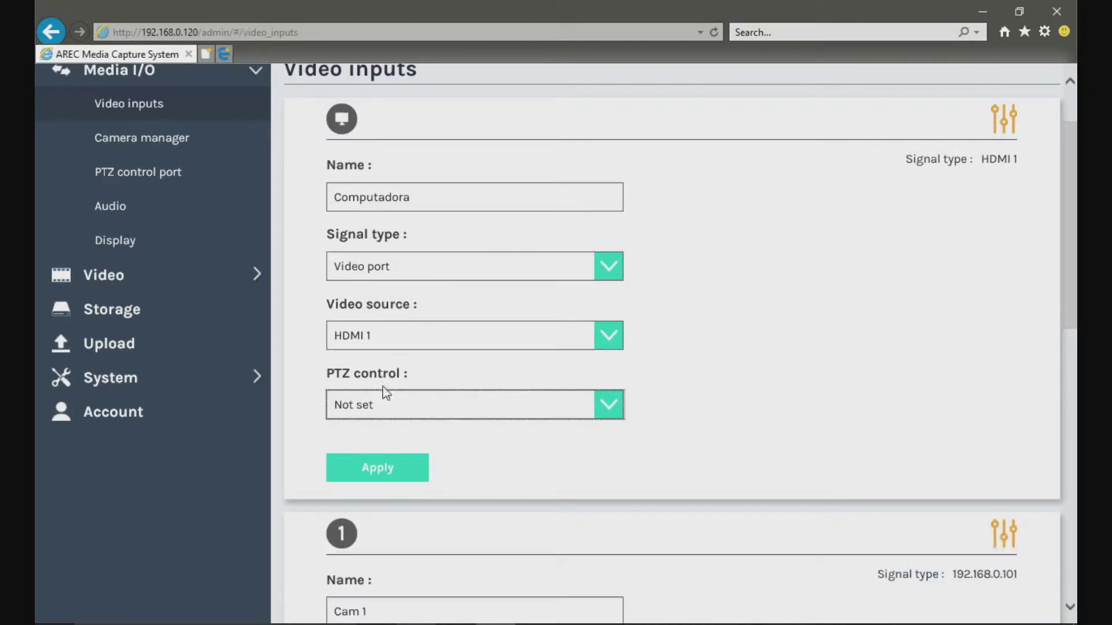
pyautogui.click(386, 466)
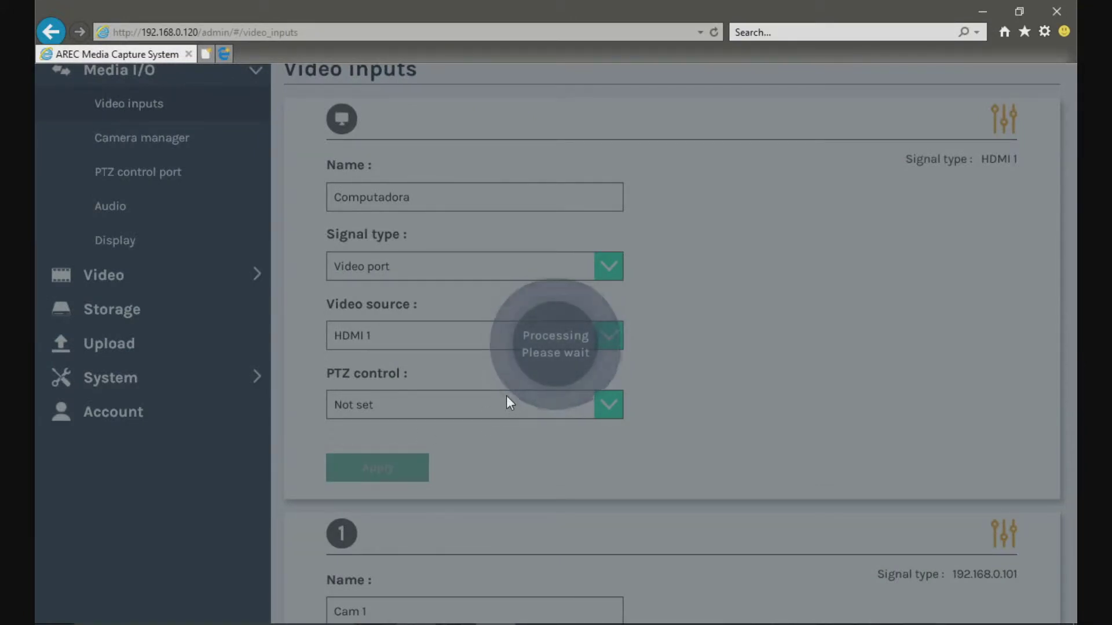
# - Select Network Camera as the signal type for Cam 1, with the IP address 192.168.0.101(AREC)
pyautogui.scroll(-7, 598, 387)
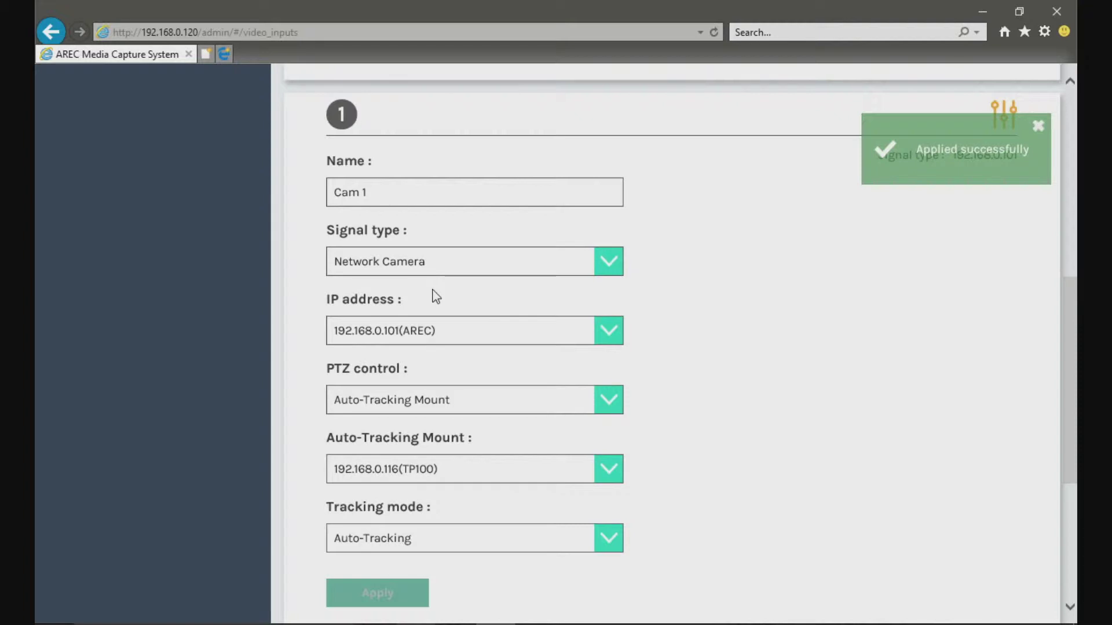
pyautogui.click(460, 268)
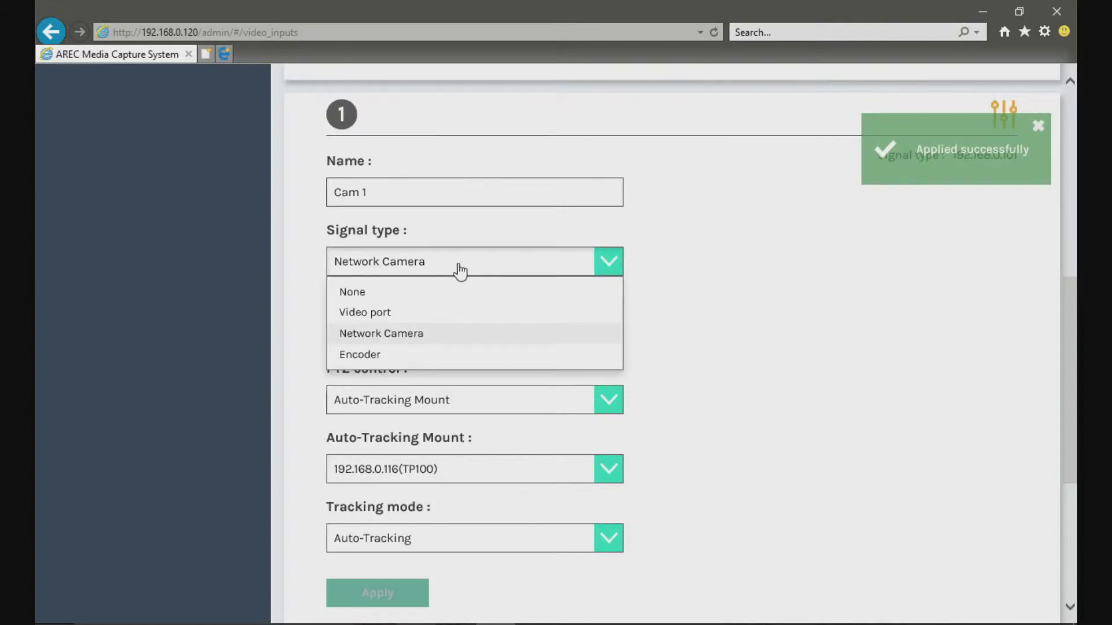
pyautogui.click(427, 333)
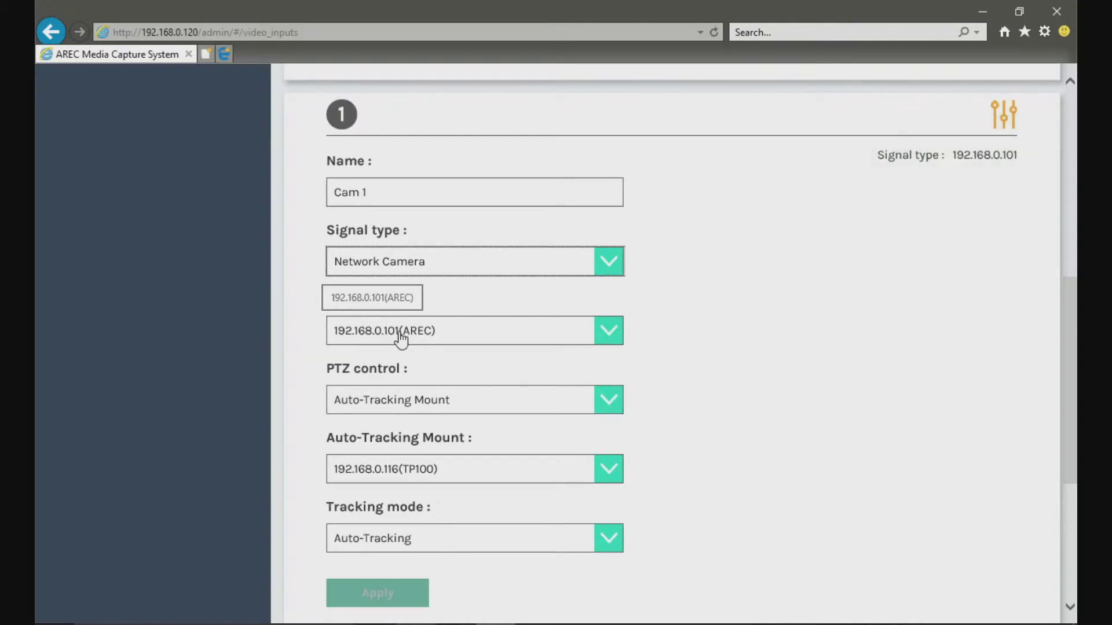
pyautogui.click(427, 336)
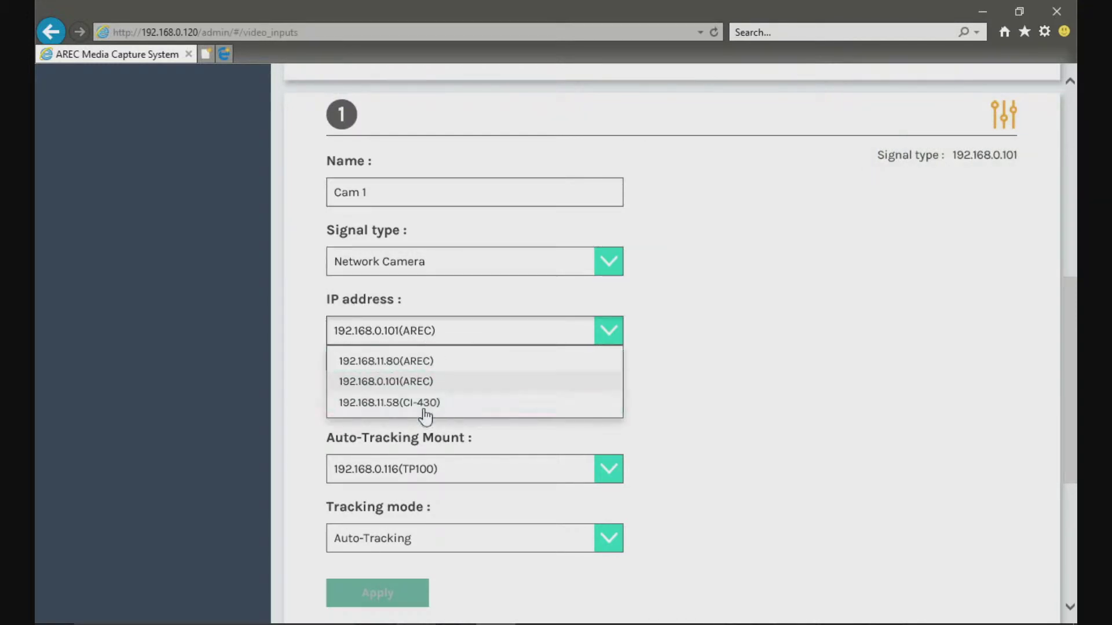
pyautogui.click(423, 382)
# - Set Cam 1's PTZ control to Auto-Tracking Mount, using the mount 192.168.0.116(TP100) in Auto-Tracking mode, and apply the settings
pyautogui.scroll(-3, 637, 380)
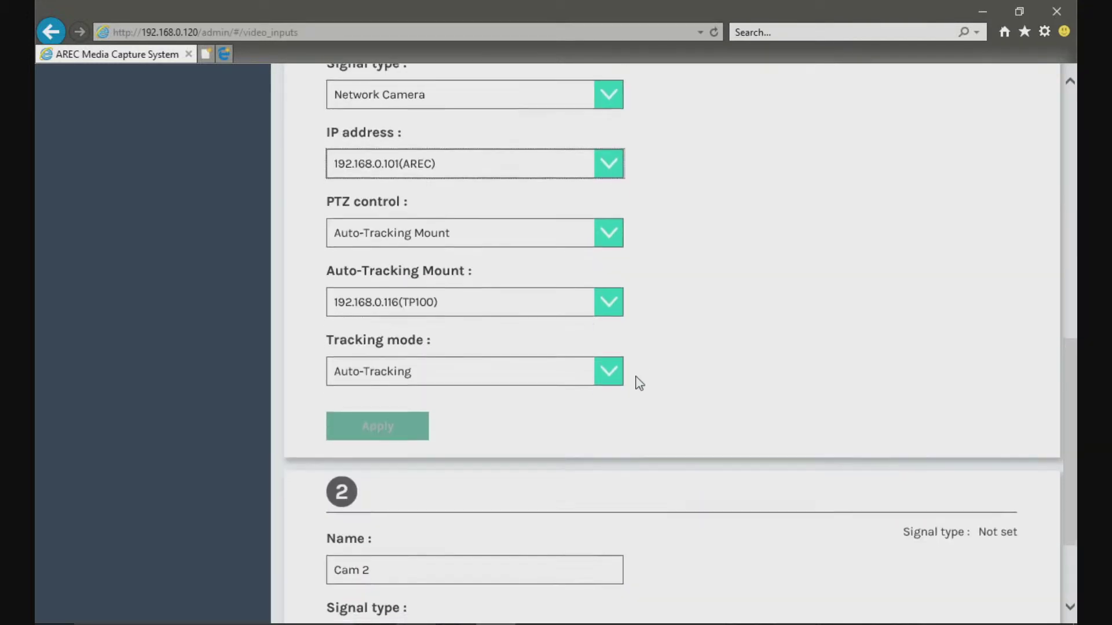
pyautogui.click(519, 248)
pyautogui.click(488, 262)
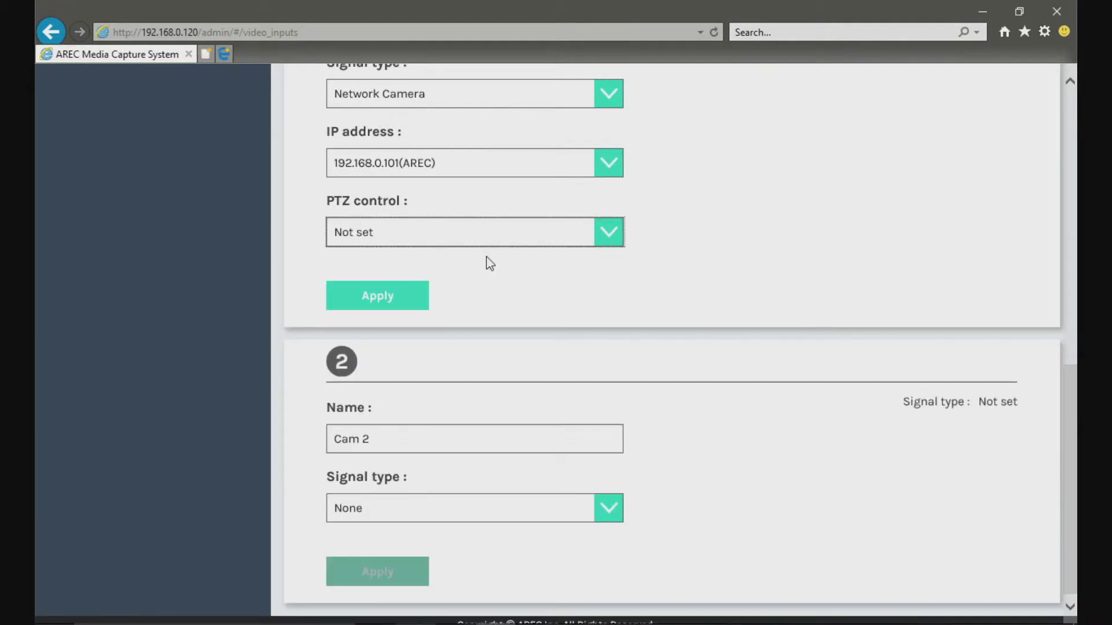
pyautogui.click(516, 230)
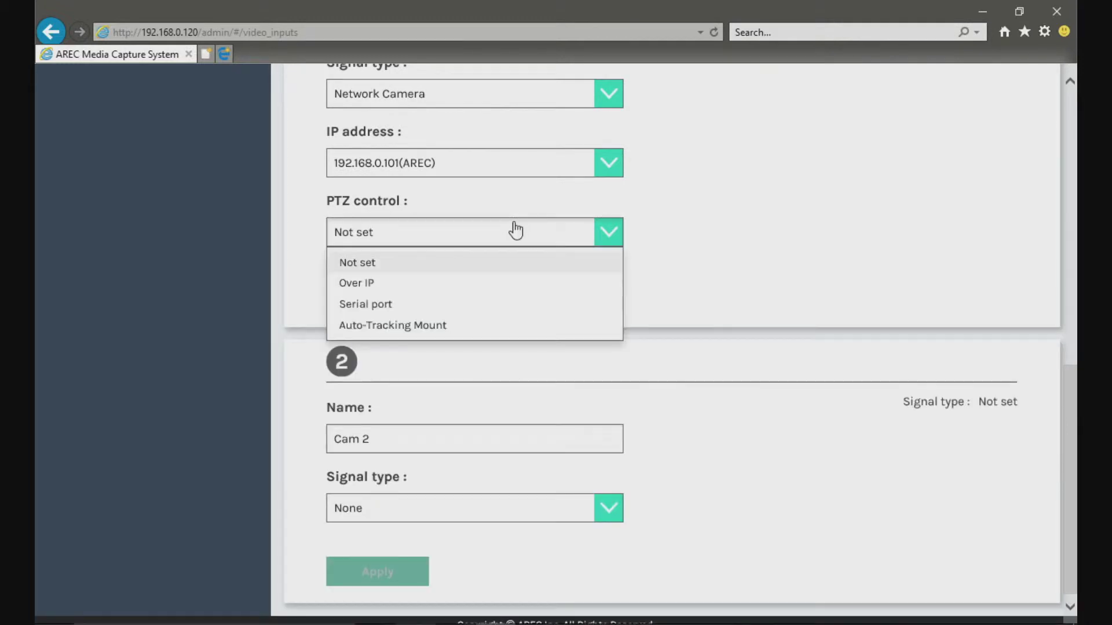
pyautogui.click(445, 325)
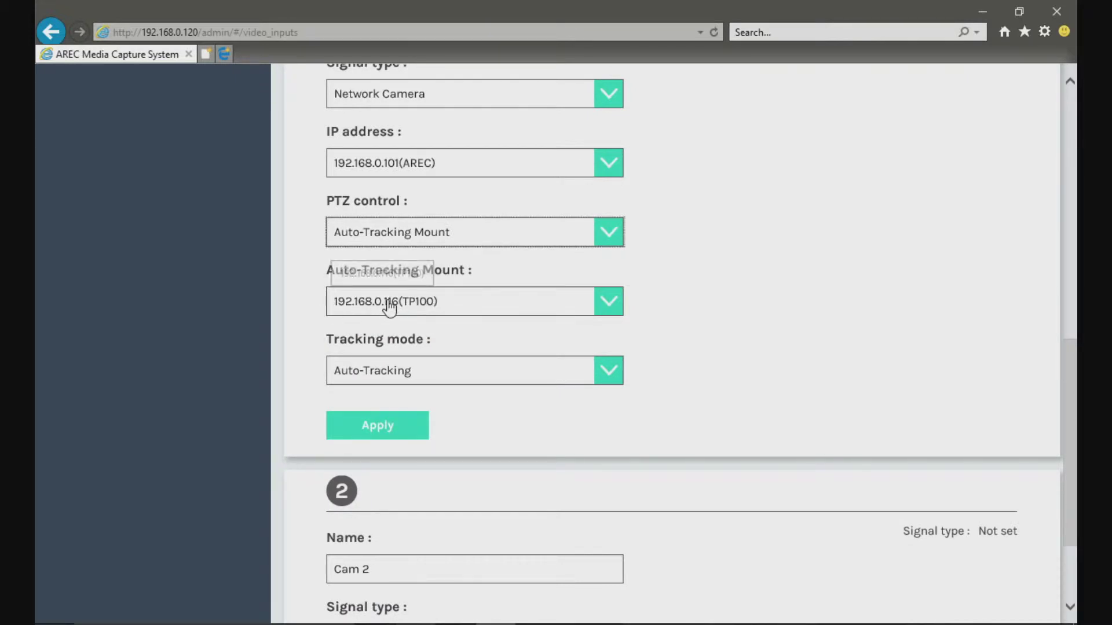
pyautogui.click(414, 436)
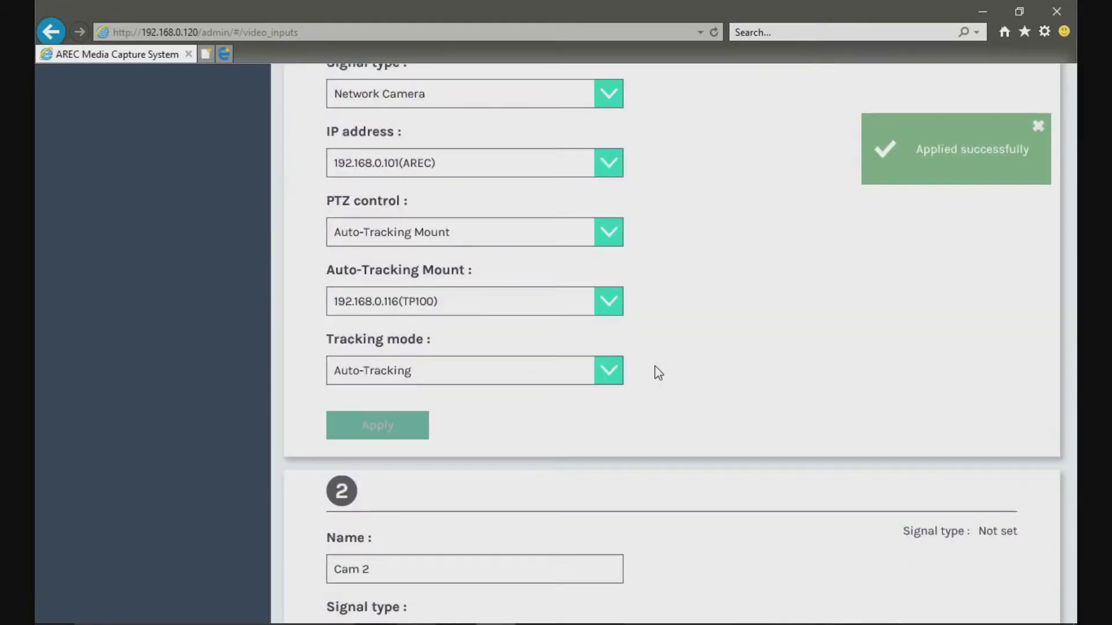
# - Open the Recording settings of the video section and examine the encoder's video compression options
pyautogui.scroll(10, 511, 528)
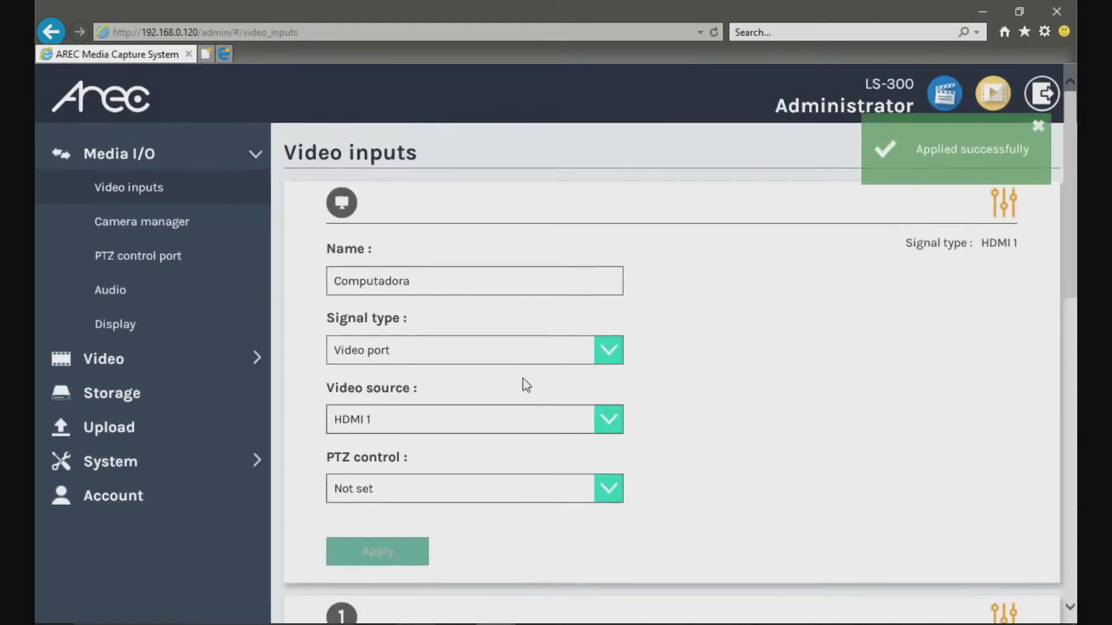
pyautogui.scroll(-12, 523, 384)
pyautogui.scroll(12, 553, 537)
pyautogui.click(164, 360)
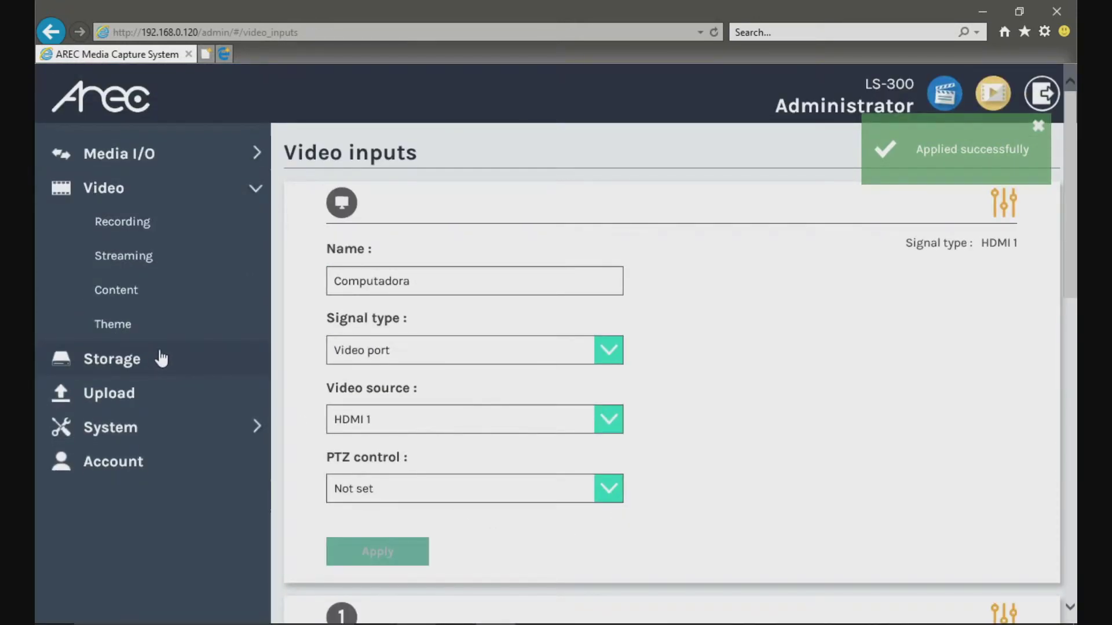
pyautogui.click(129, 230)
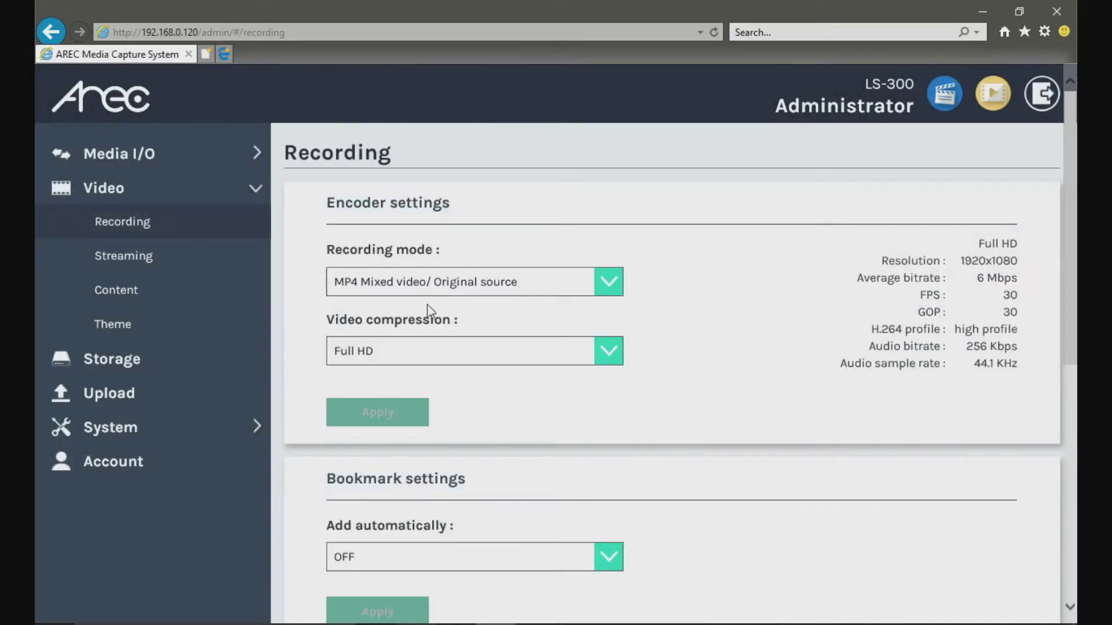
pyautogui.scroll(-3, 432, 324)
pyautogui.click(480, 185)
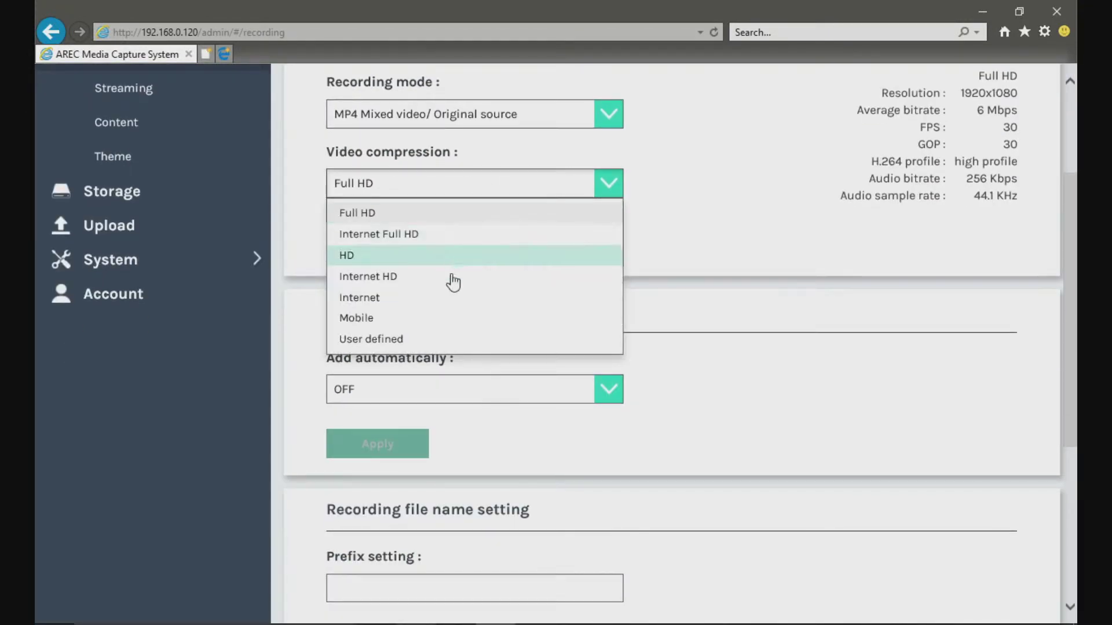
pyautogui.click(724, 246)
pyautogui.scroll(1, 347, 292)
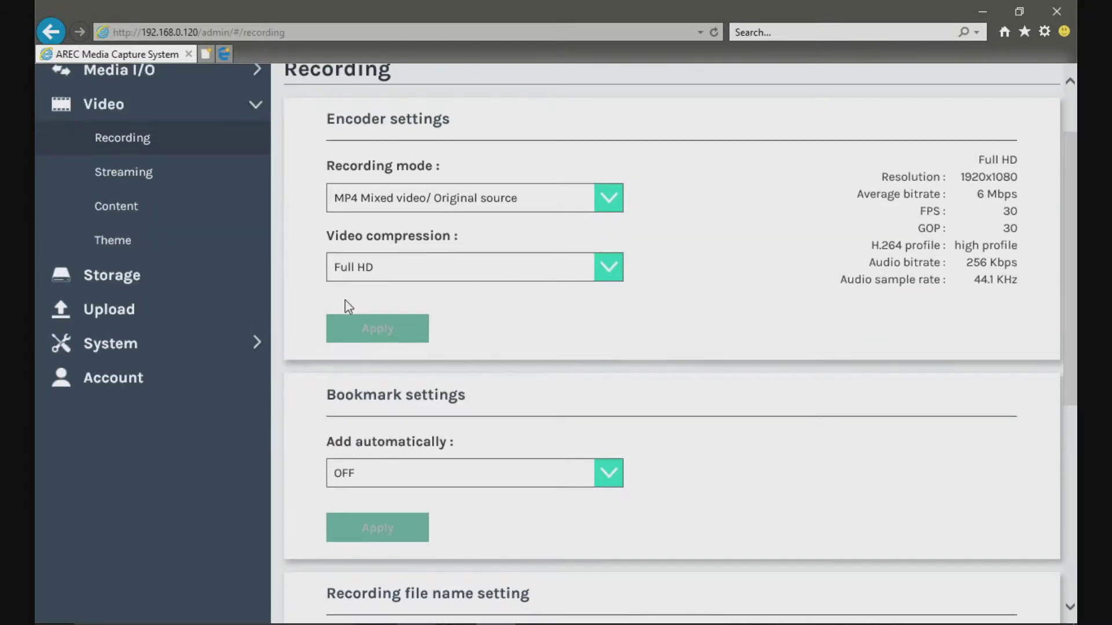
# - Open the Streaming settings and examine the URLs of both live streams and the video compression options
pyautogui.click(158, 177)
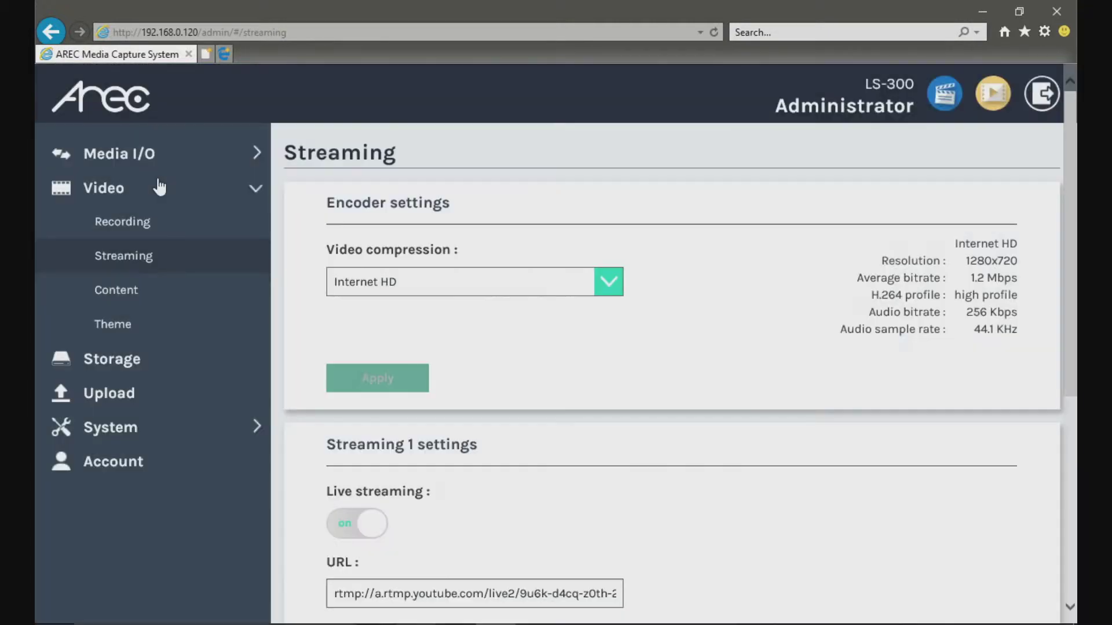
pyautogui.scroll(-5, 355, 350)
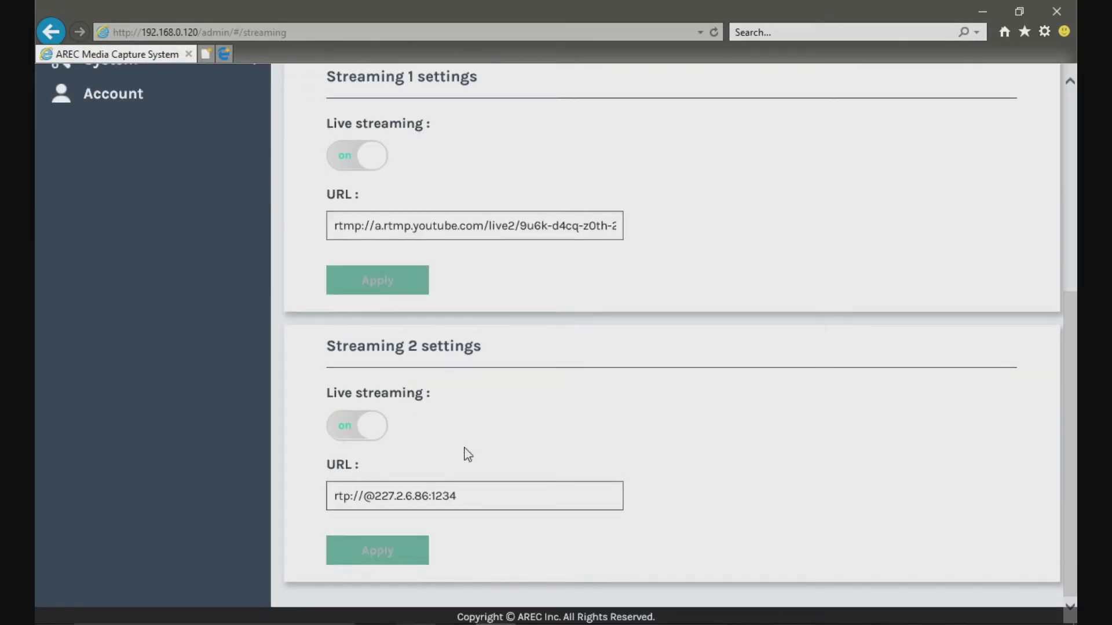
pyautogui.moveTo(512, 495); pyautogui.dragTo(295, 517)
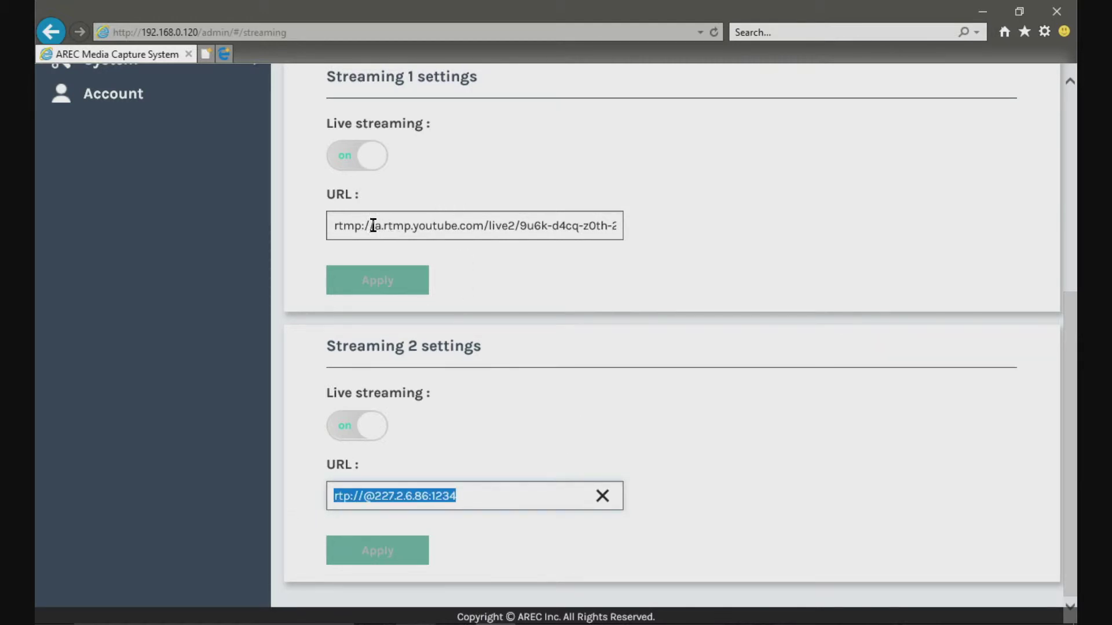
pyautogui.moveTo(337, 221); pyautogui.dragTo(610, 238)
pyautogui.click(705, 255)
pyautogui.scroll(6, 704, 278)
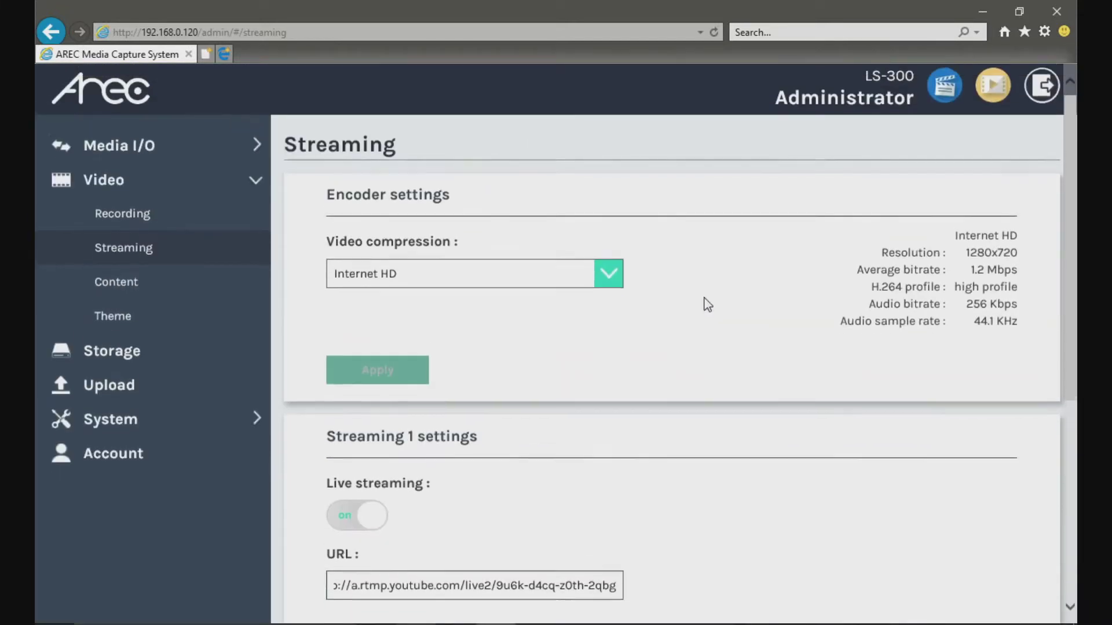
pyautogui.click(388, 284)
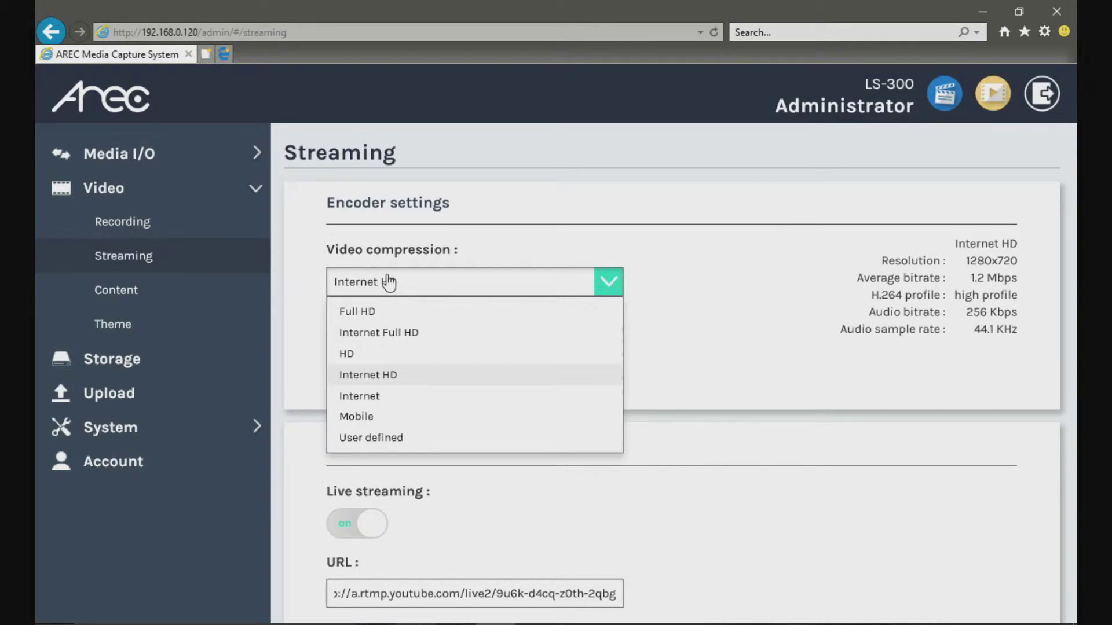
pyautogui.click(635, 209)
# - Open the video Theme page and look through its overlay and background images
pyautogui.click(163, 337)
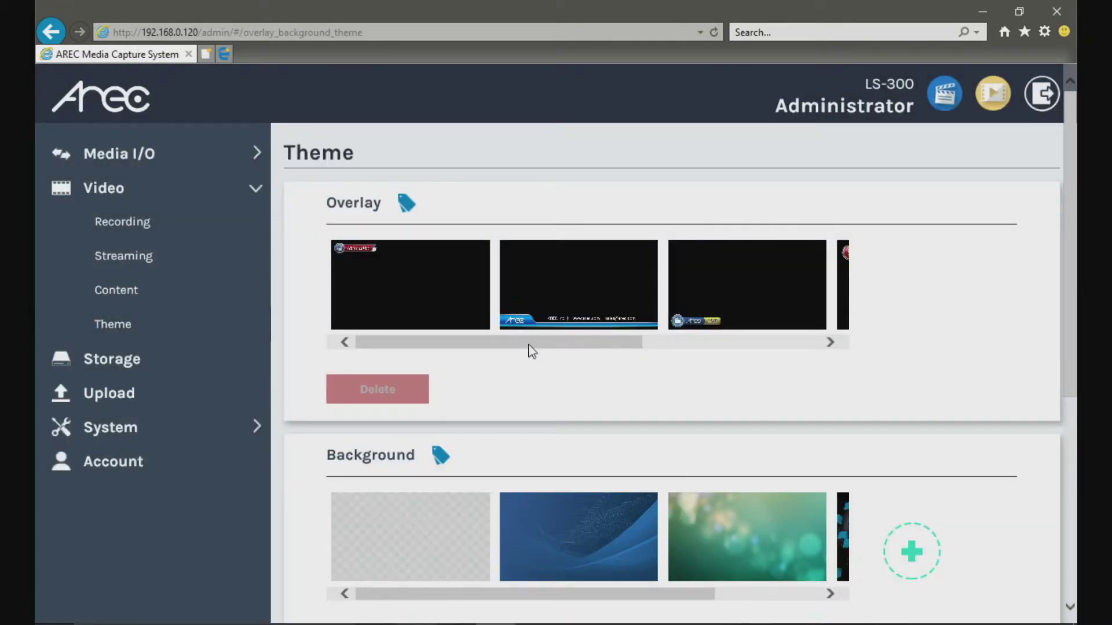
pyautogui.moveTo(528, 345); pyautogui.dragTo(574, 359)
pyautogui.scroll(-4, 577, 359)
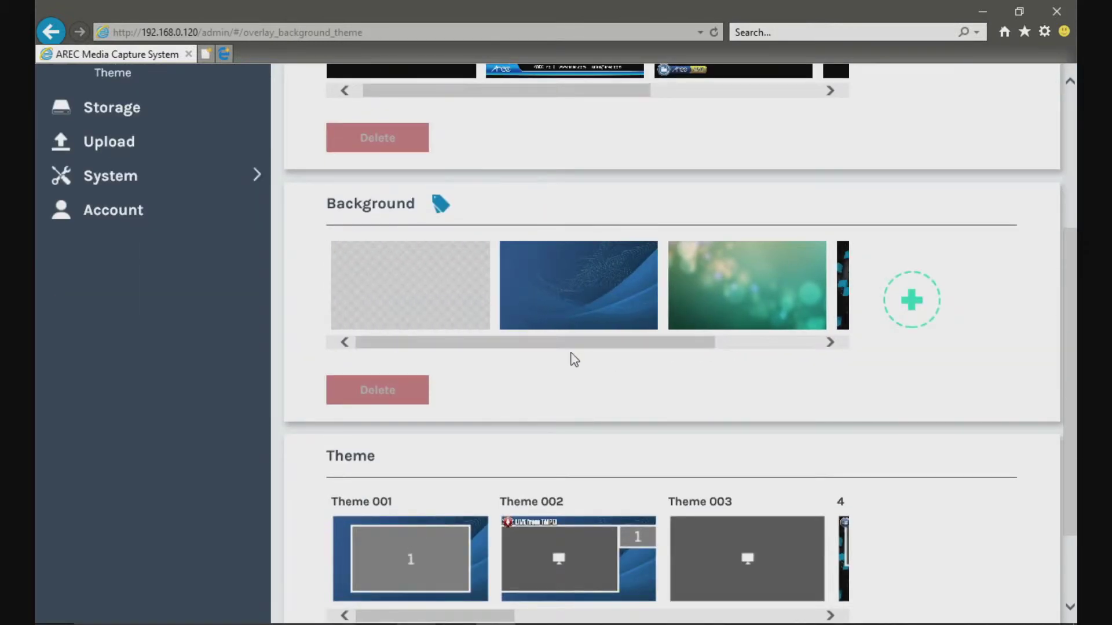
pyautogui.scroll(4, 573, 359)
pyautogui.scroll(-4, 634, 353)
# - Open Theme 003 for editing and choose the large LIVE from TAIPEI overlay for it
pyautogui.doubleClick(590, 516)
pyautogui.click(590, 516)
pyautogui.moveTo(485, 503); pyautogui.dragTo(551, 513)
pyautogui.click(500, 464)
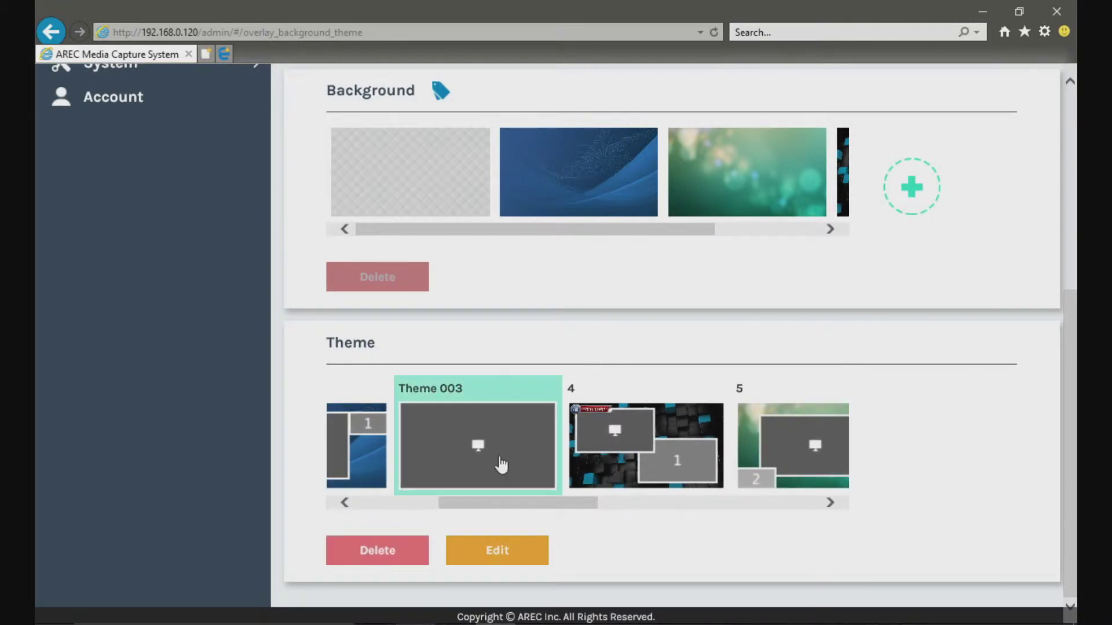
pyautogui.click(494, 551)
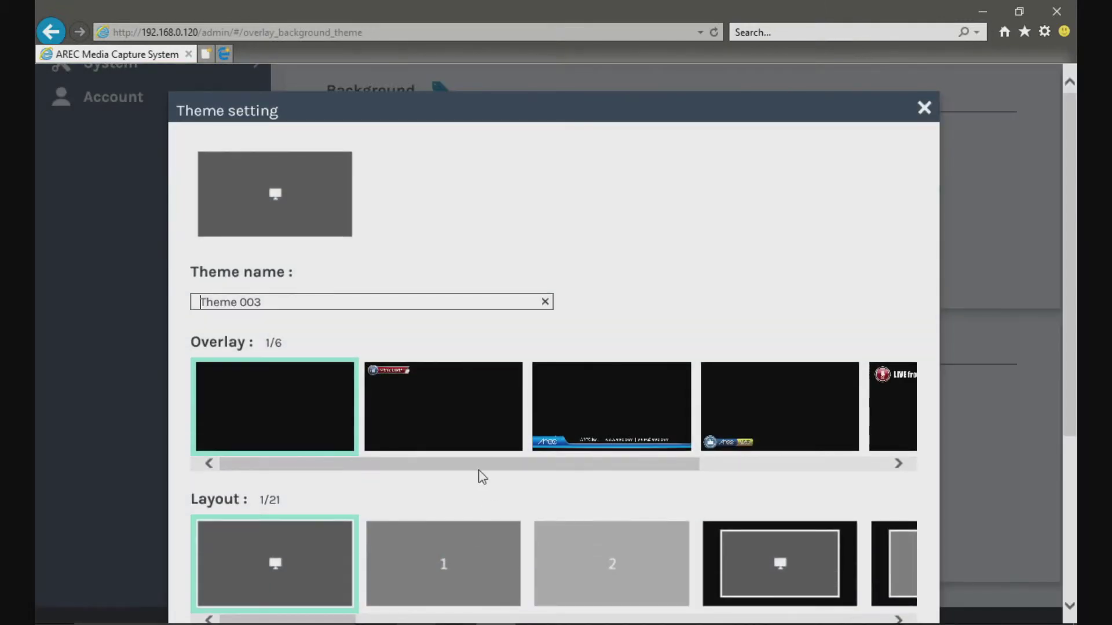
pyautogui.moveTo(478, 466); pyautogui.dragTo(641, 479)
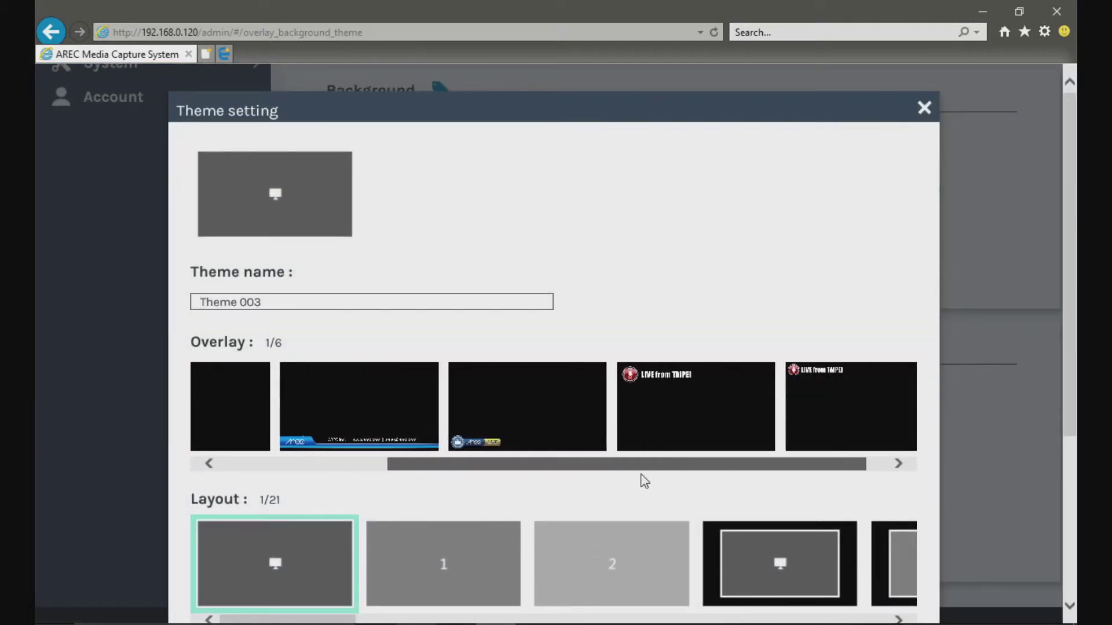
pyautogui.click(701, 399)
# - Give the theme the side-by-side layout of computer and camera 1, with the black and blue cubes background
pyautogui.scroll(-3, 701, 399)
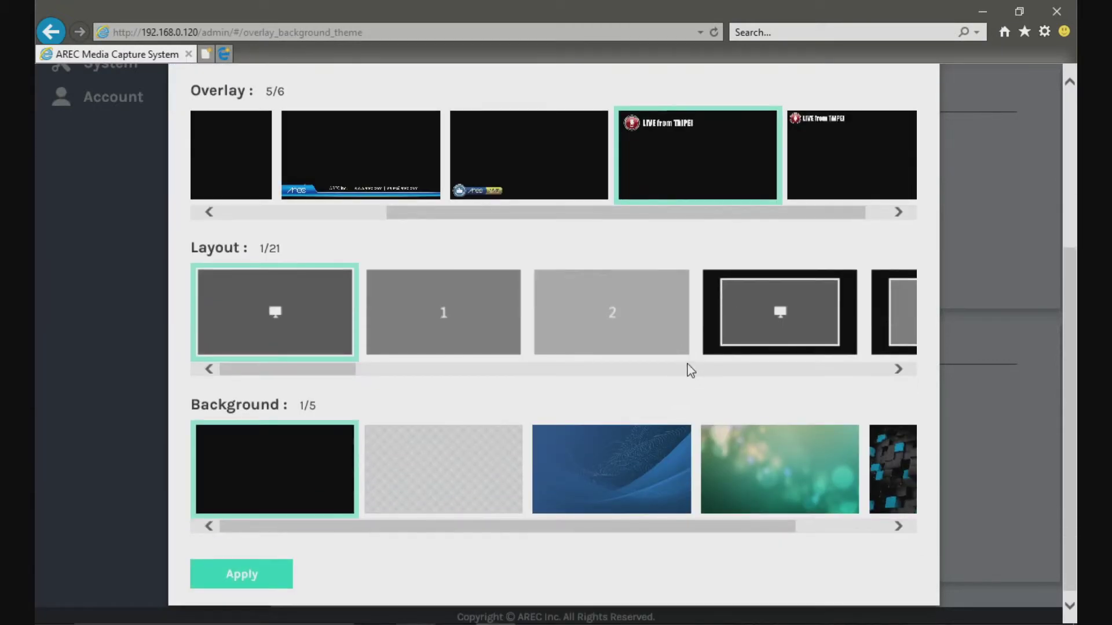
pyautogui.scroll(1, 690, 367)
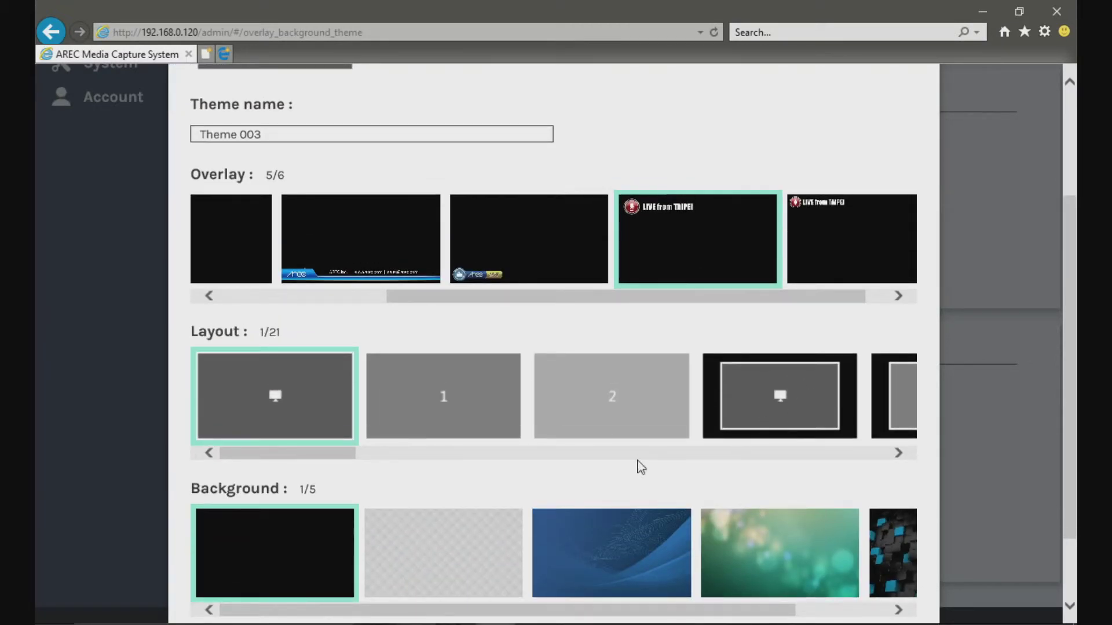
pyautogui.moveTo(320, 458); pyautogui.dragTo(466, 480)
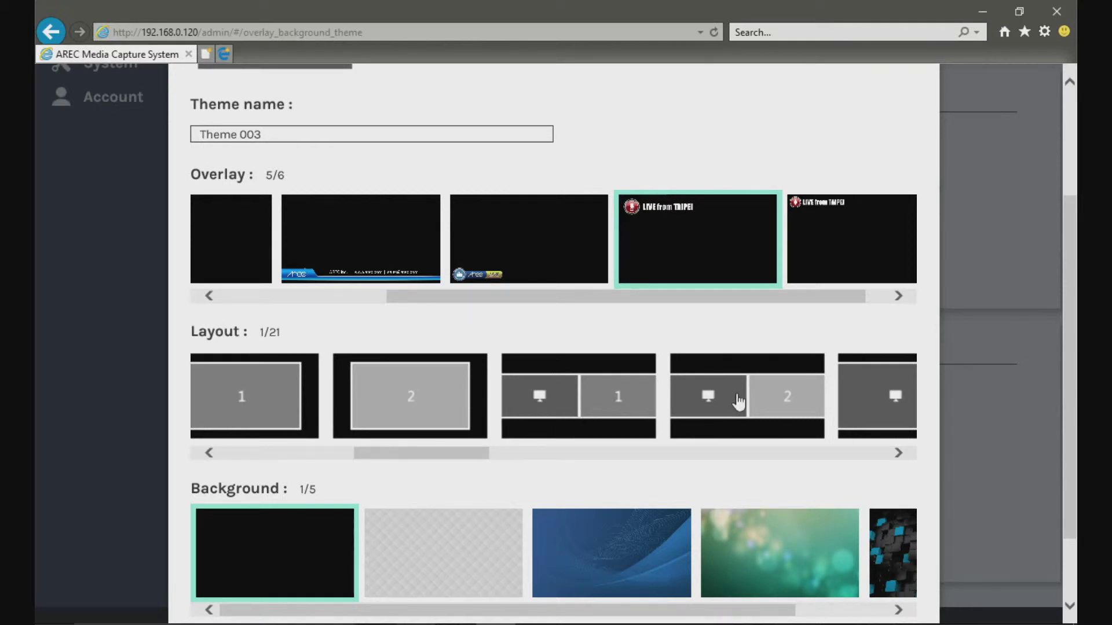
pyautogui.click(568, 403)
pyautogui.scroll(-2, 568, 452)
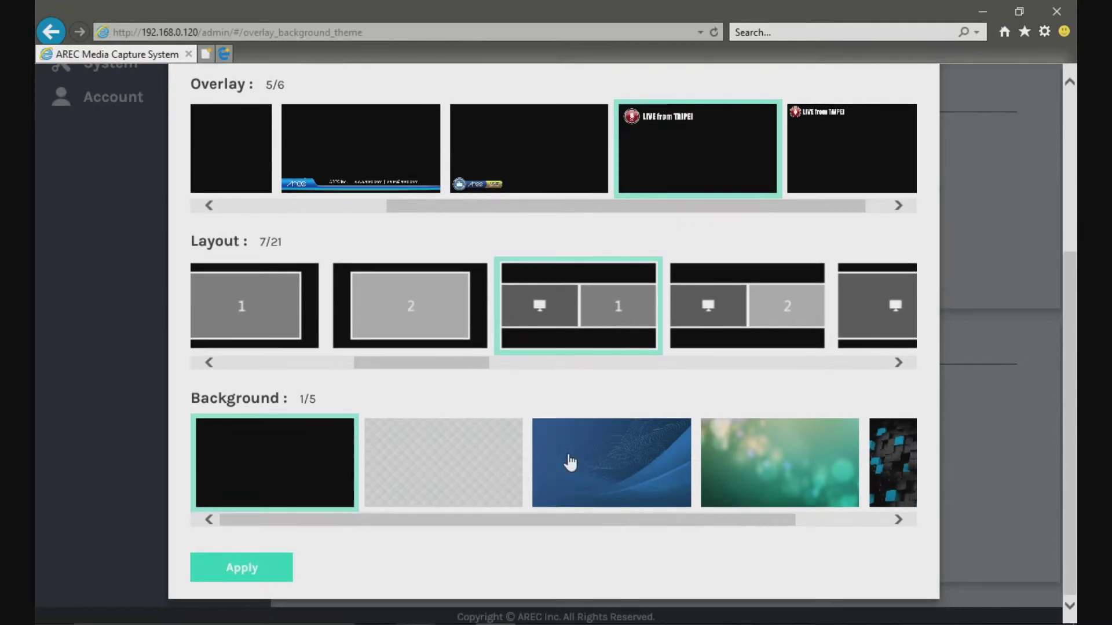
pyautogui.moveTo(635, 525); pyautogui.dragTo(725, 524)
pyautogui.click(764, 492)
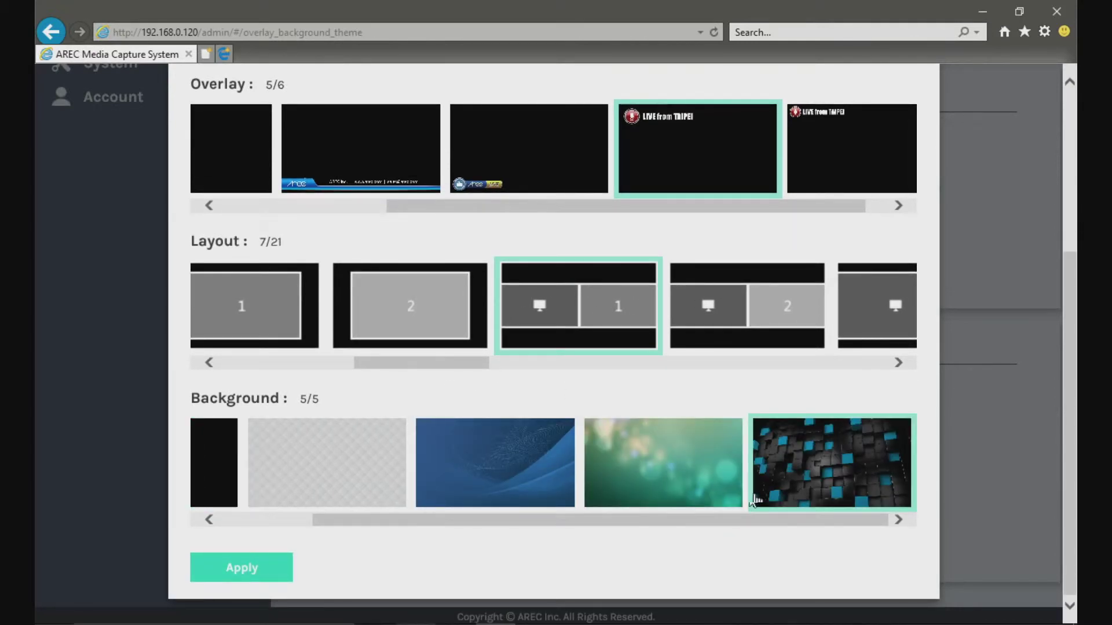
# - Rename the theme as nombre and apply the theme settings
pyautogui.click(200, 576)
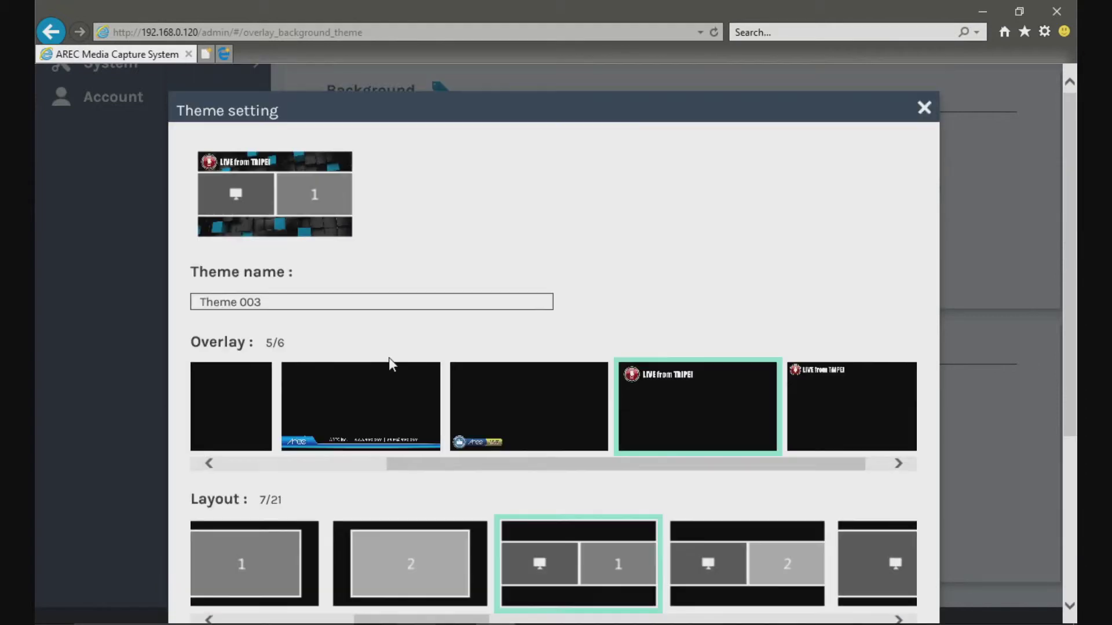
pyautogui.click(290, 303)
pyautogui.moveTo(290, 303); pyautogui.dragTo(92, 315)
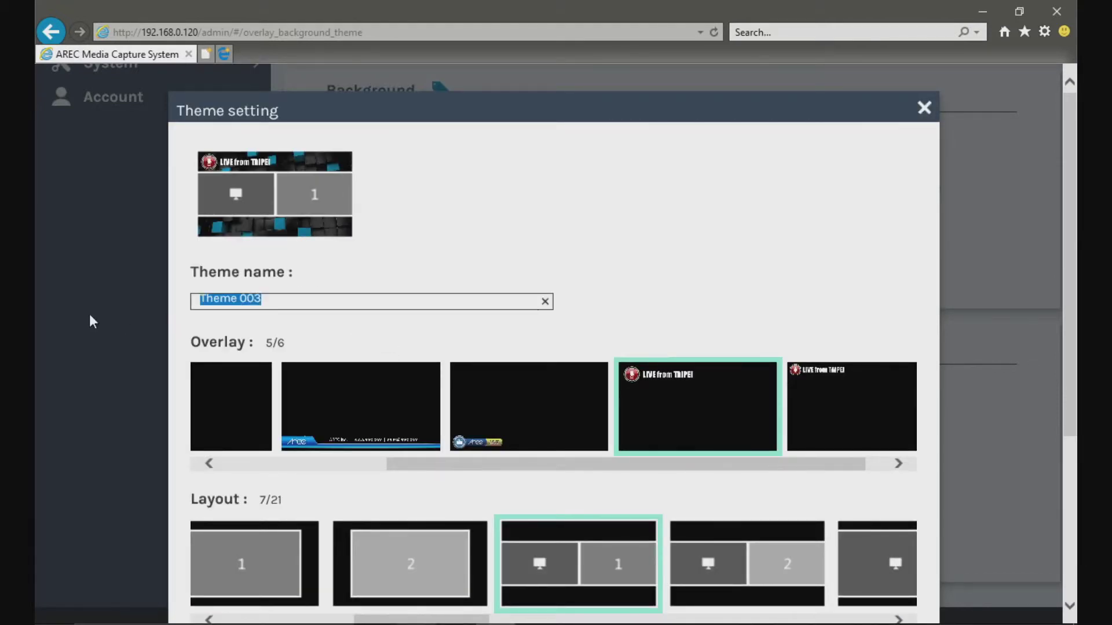
pyautogui.write('nombre')
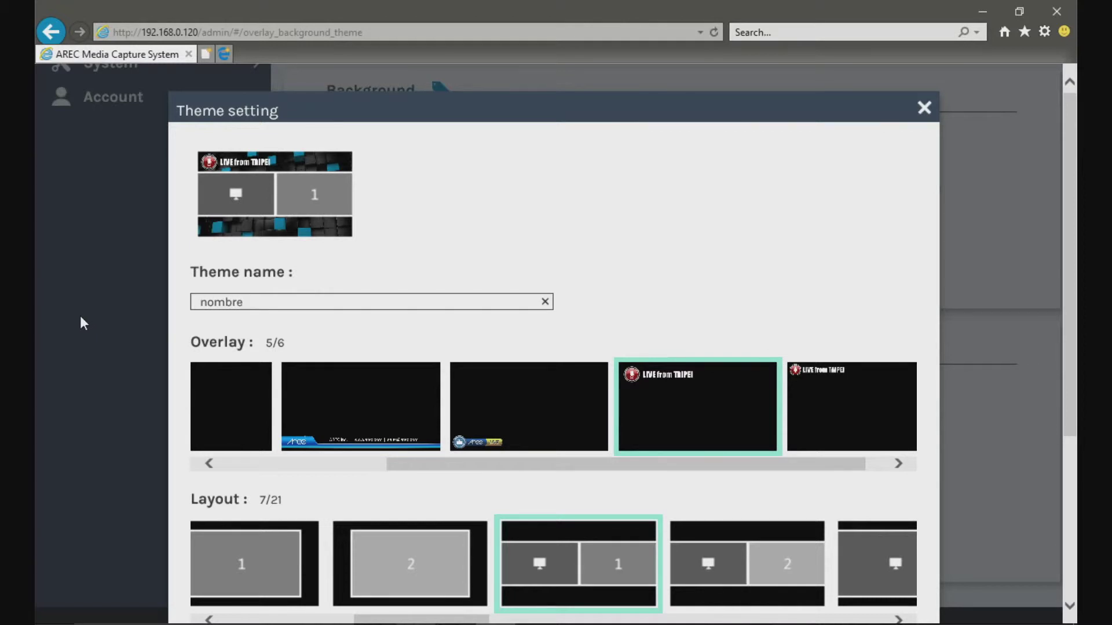
pyautogui.scroll(-4, 471, 495)
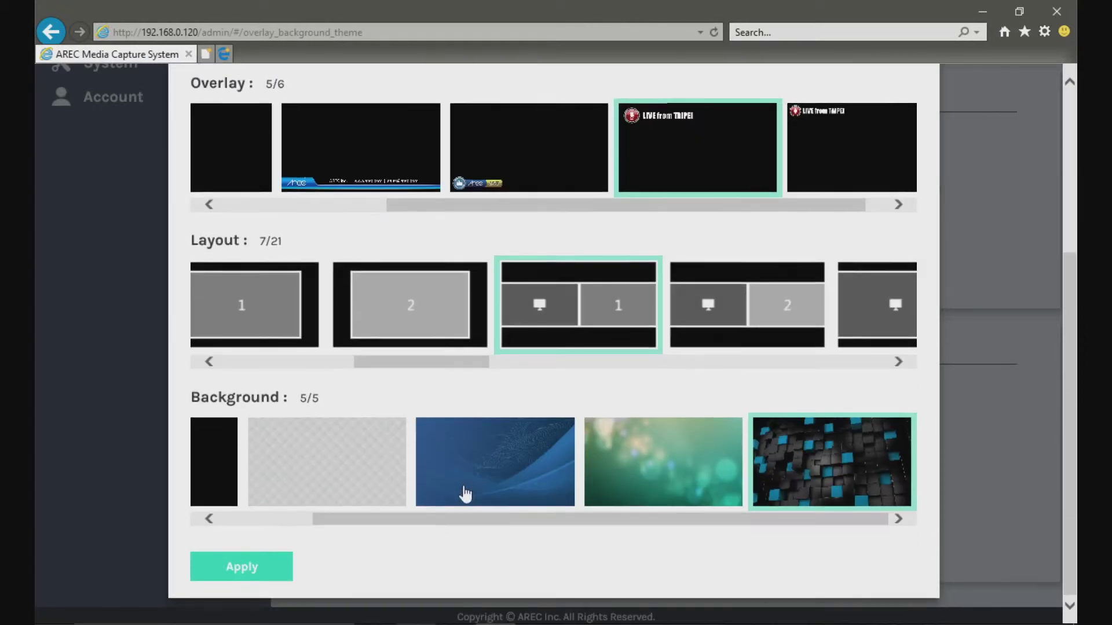
pyautogui.click(242, 567)
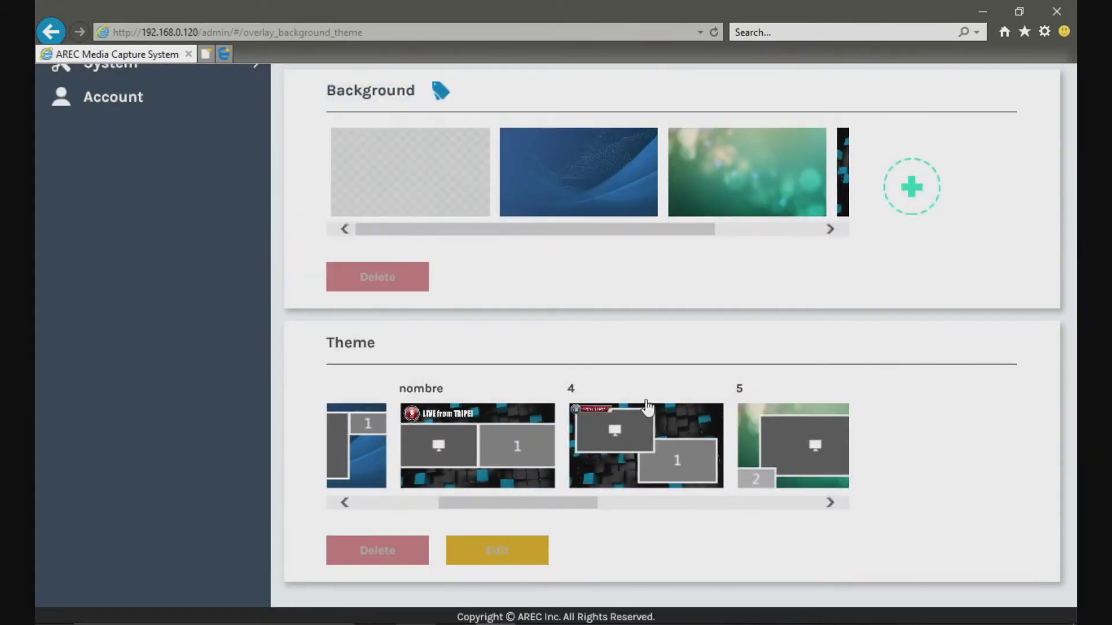
# - Open the director view and make a short live recording, pausing it before stopping
pyautogui.scroll(5, 671, 457)
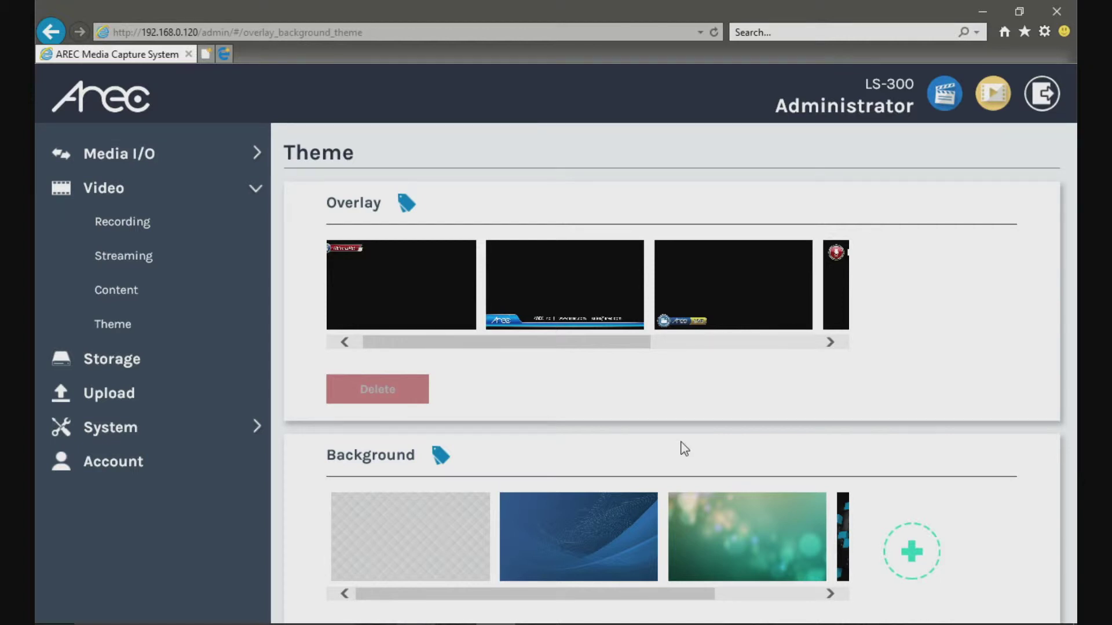
pyautogui.click(948, 105)
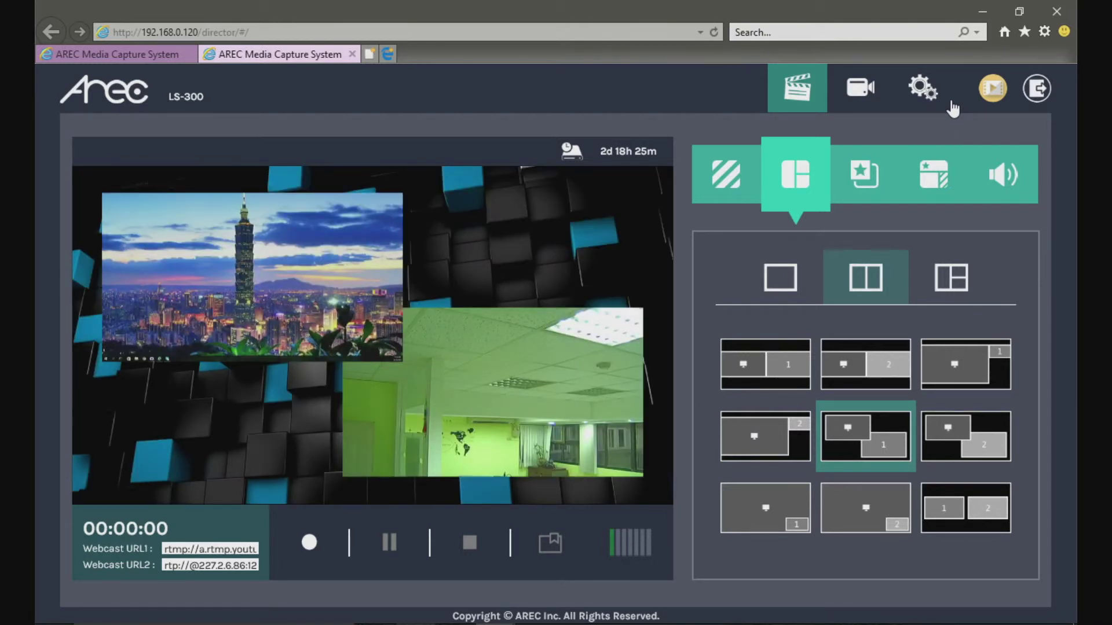
pyautogui.click(308, 543)
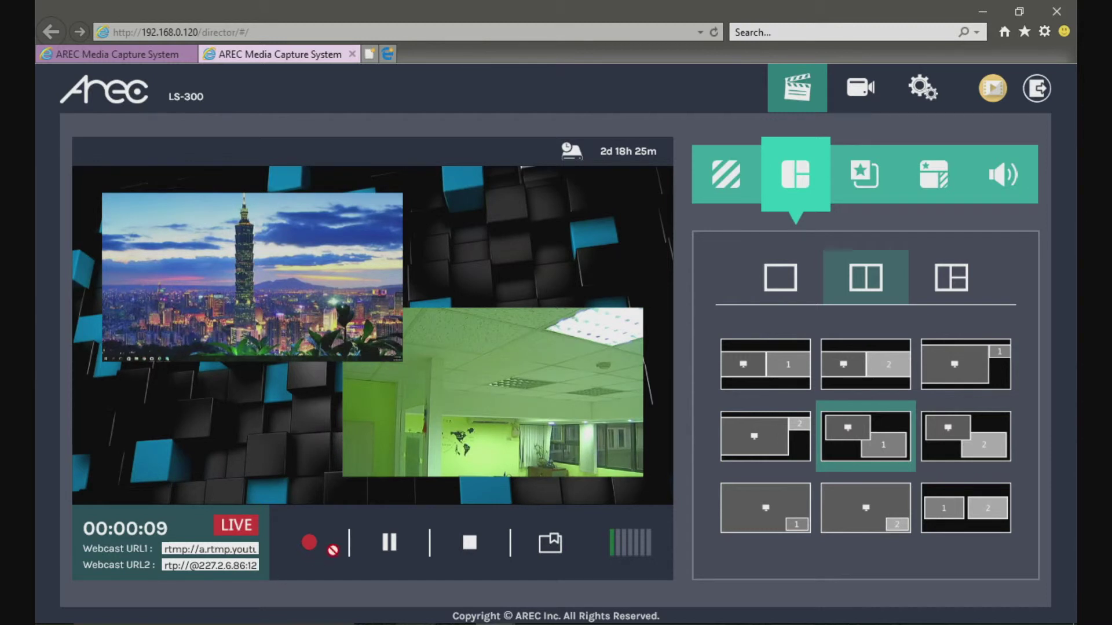
pyautogui.click(388, 543)
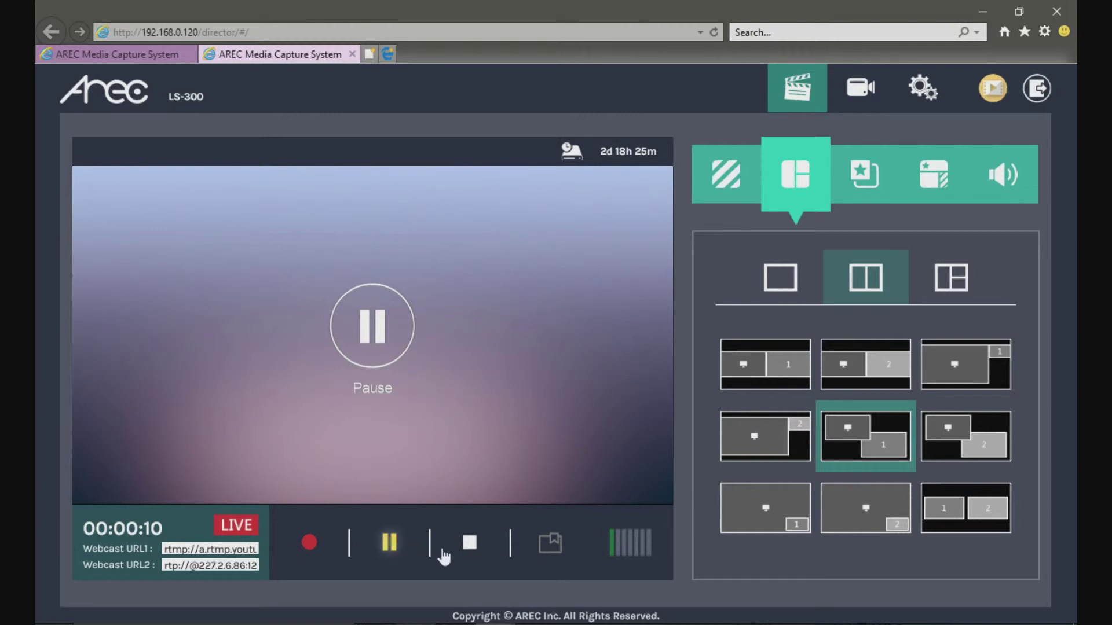
pyautogui.click(469, 542)
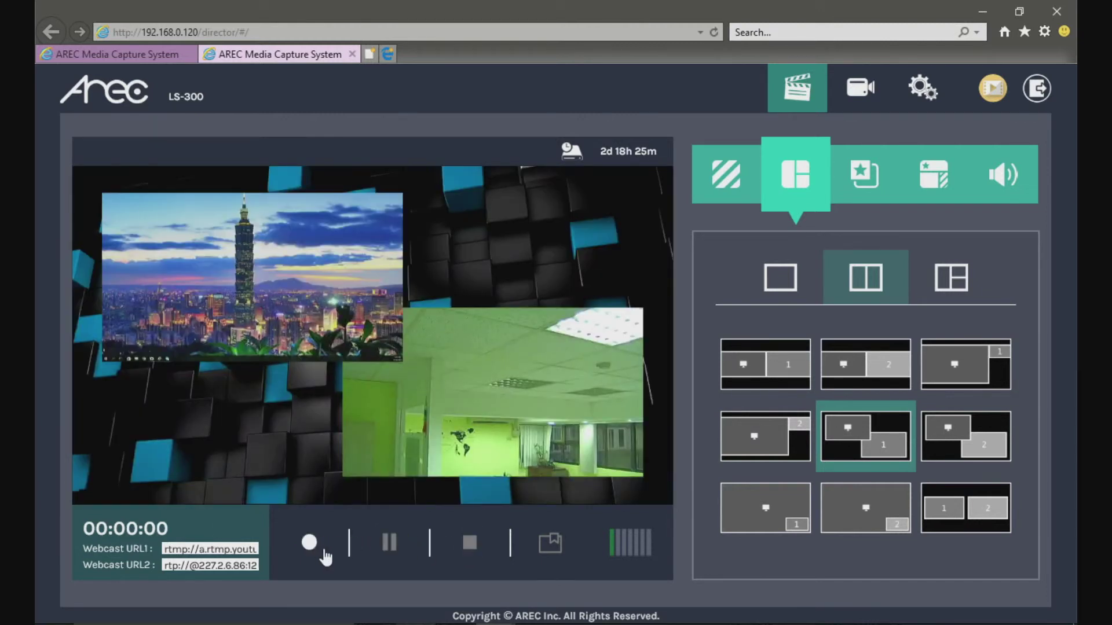
# - Try the full-screen computer and framed camera 1 layouts, then switch to the framed computer layout over the background
pyautogui.click(784, 284)
pyautogui.click(776, 392)
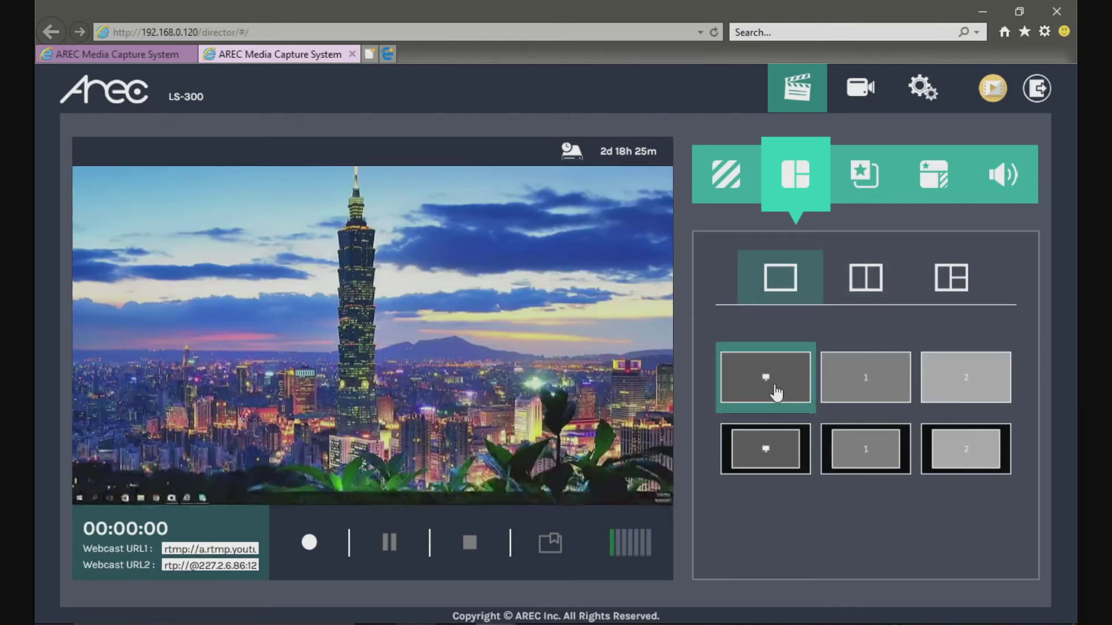
pyautogui.click(857, 447)
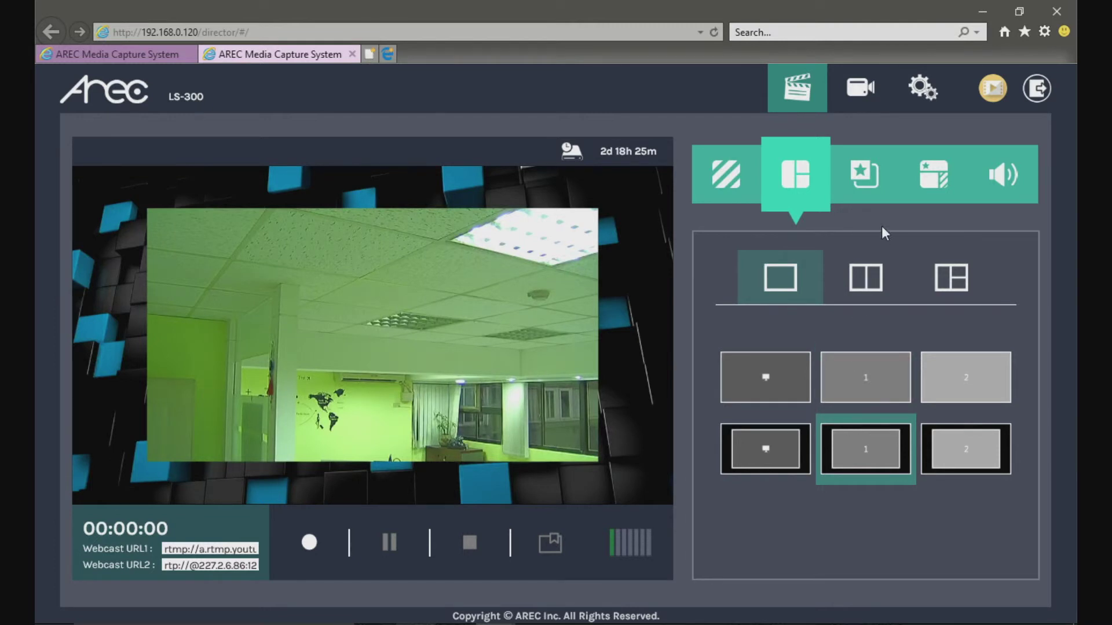
pyautogui.click(776, 470)
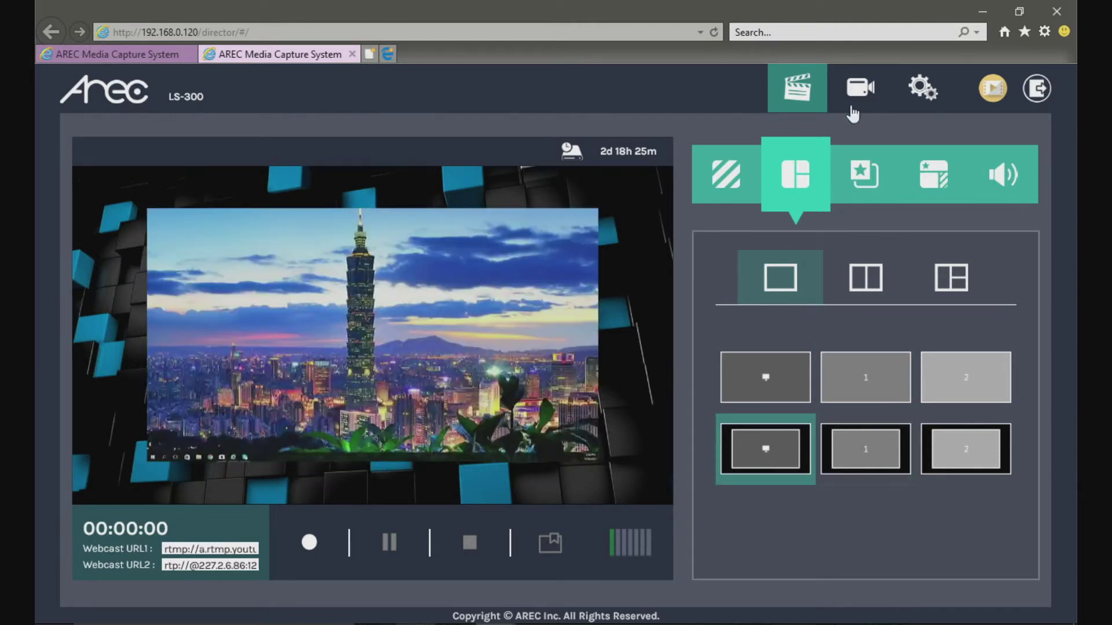
# - Select the overlay with the small red banner in its upper-left corner for the live picture
pyautogui.click(862, 174)
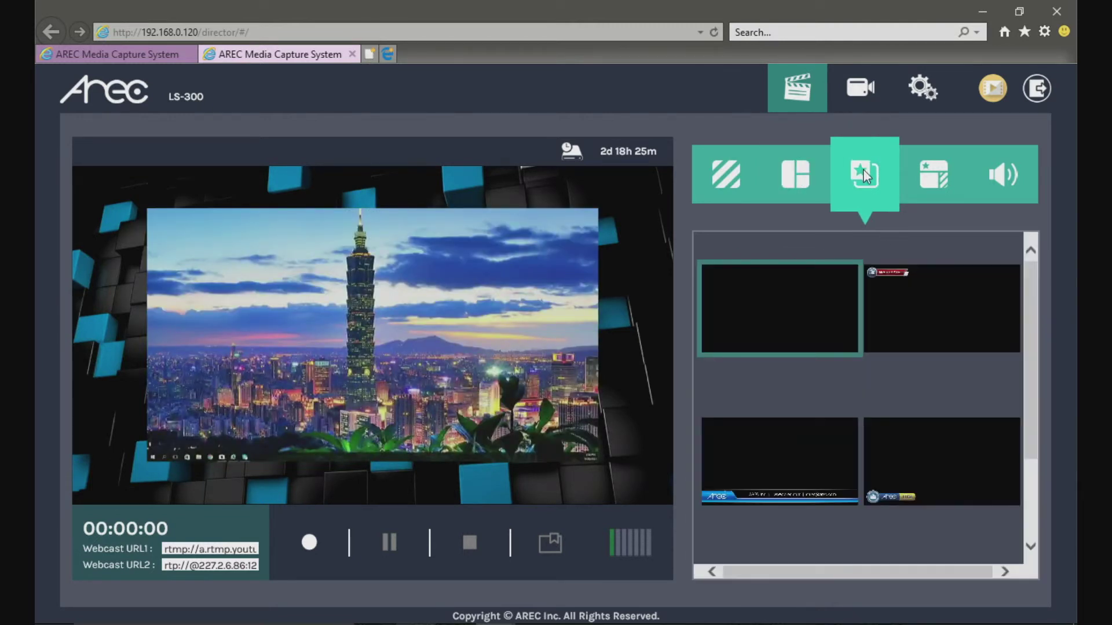
pyautogui.click(903, 301)
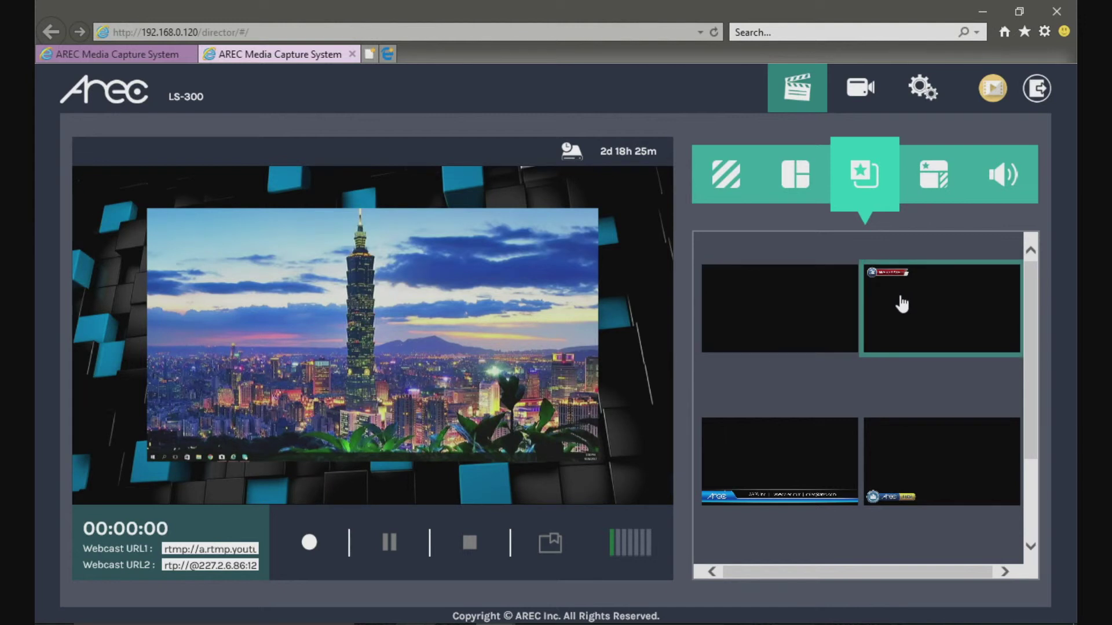
# - Try the blue wave background for the live picture, then switch to the green blurred-lights background
pyautogui.click(932, 179)
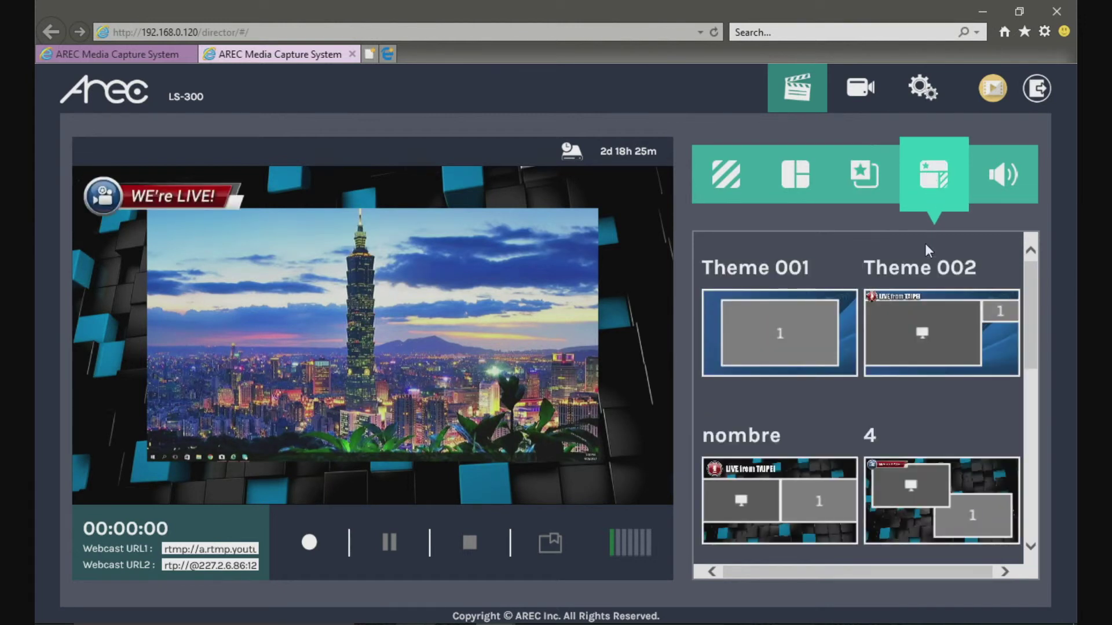
pyautogui.click(864, 177)
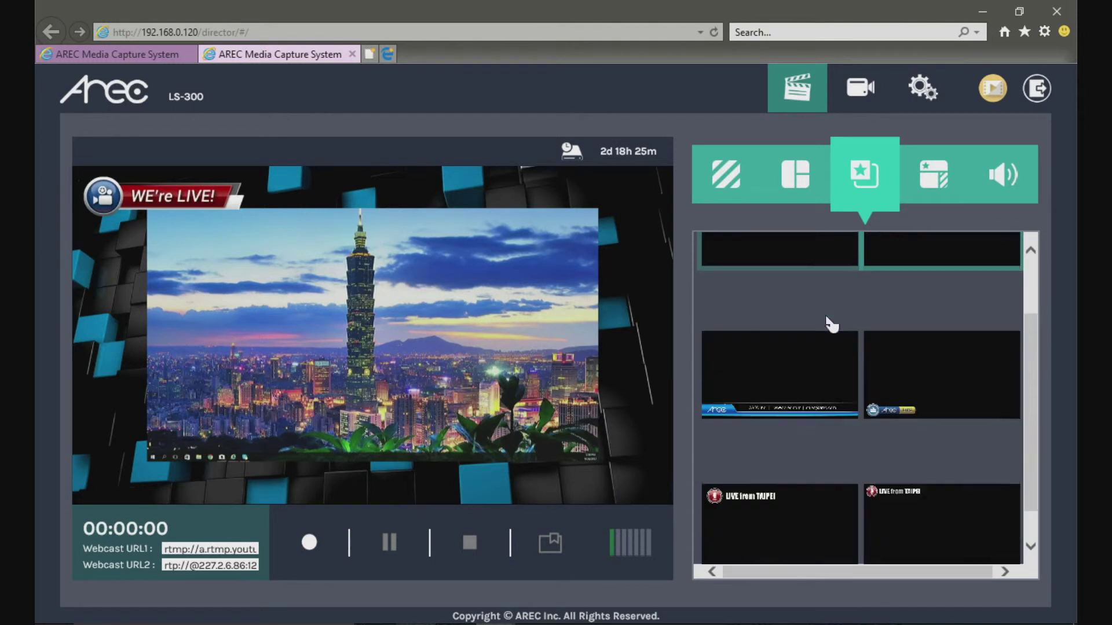
pyautogui.click(731, 173)
pyautogui.click(809, 395)
pyautogui.click(882, 369)
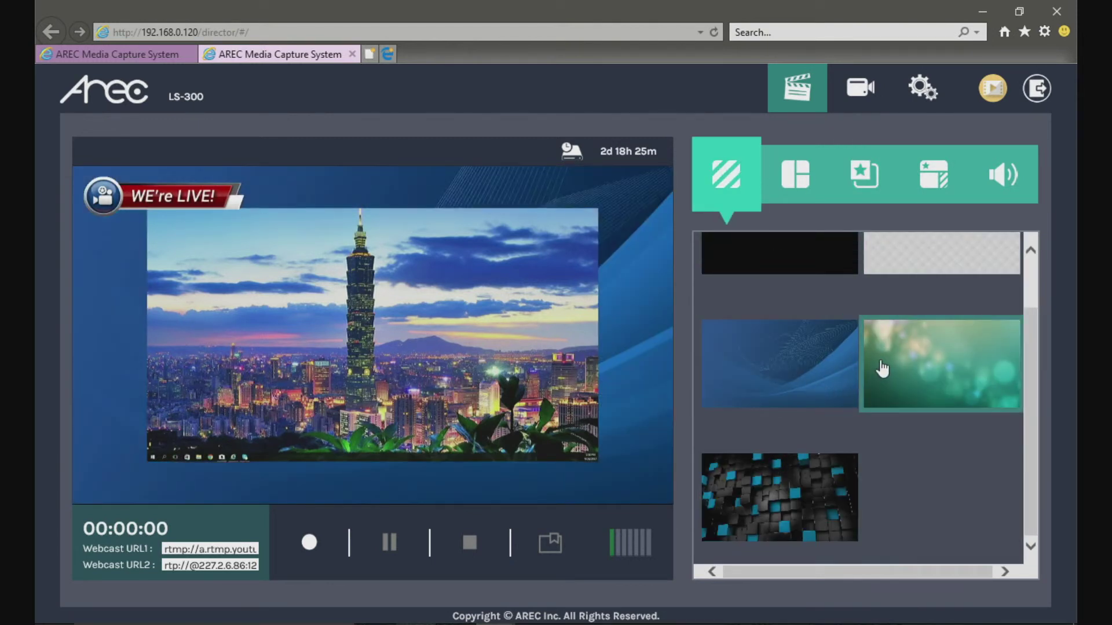
# - Apply theme 4 to the live picture, then switch to the theme nombre
pyautogui.click(942, 180)
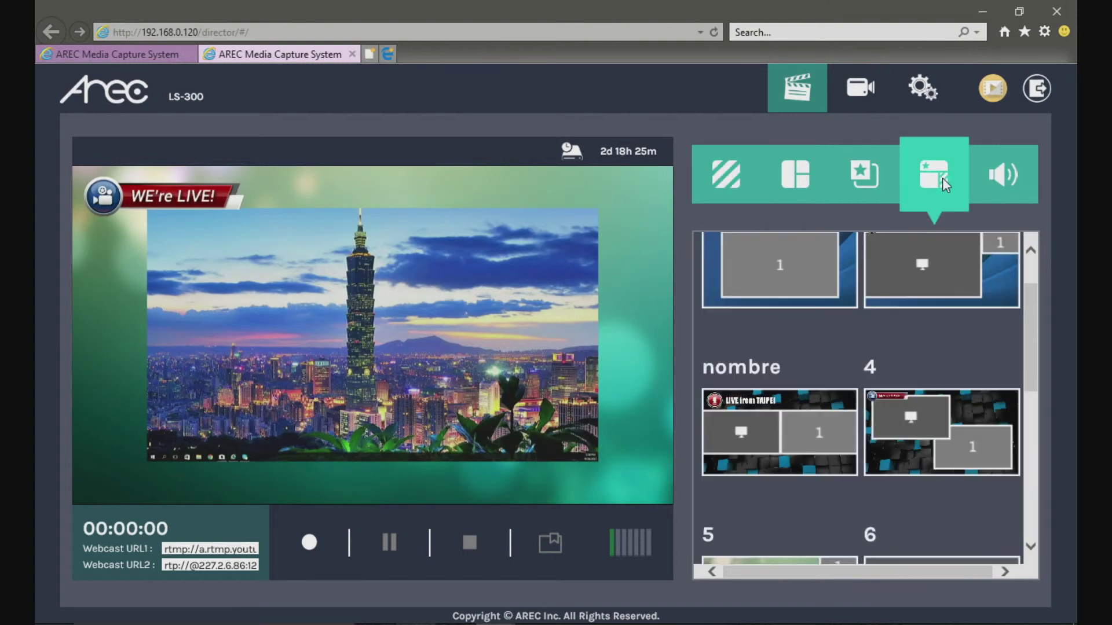
pyautogui.click(886, 456)
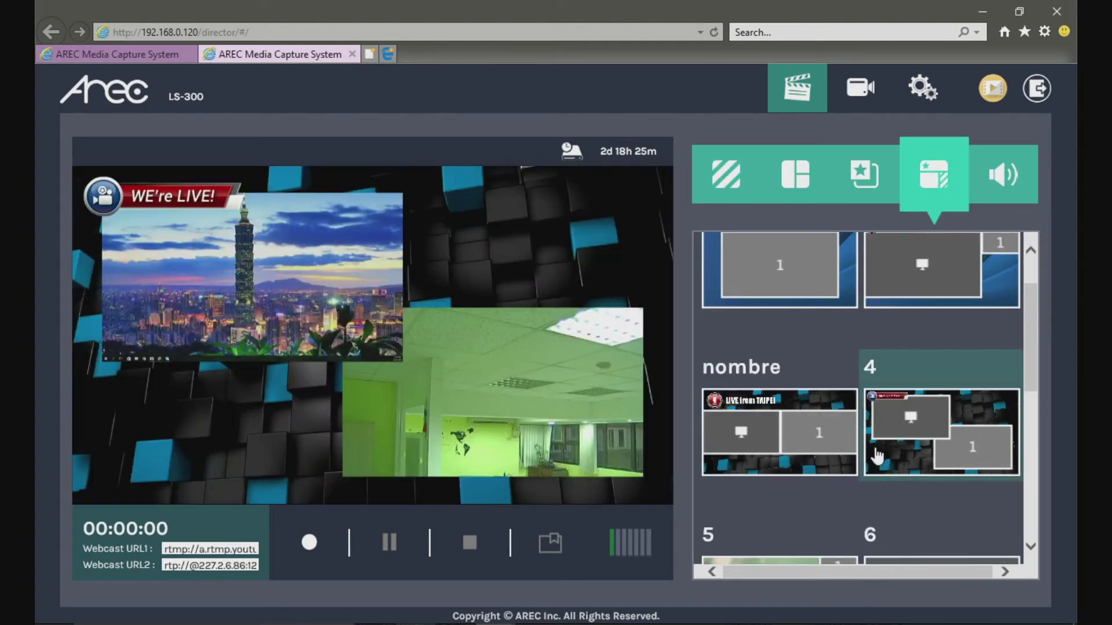
pyautogui.click(813, 450)
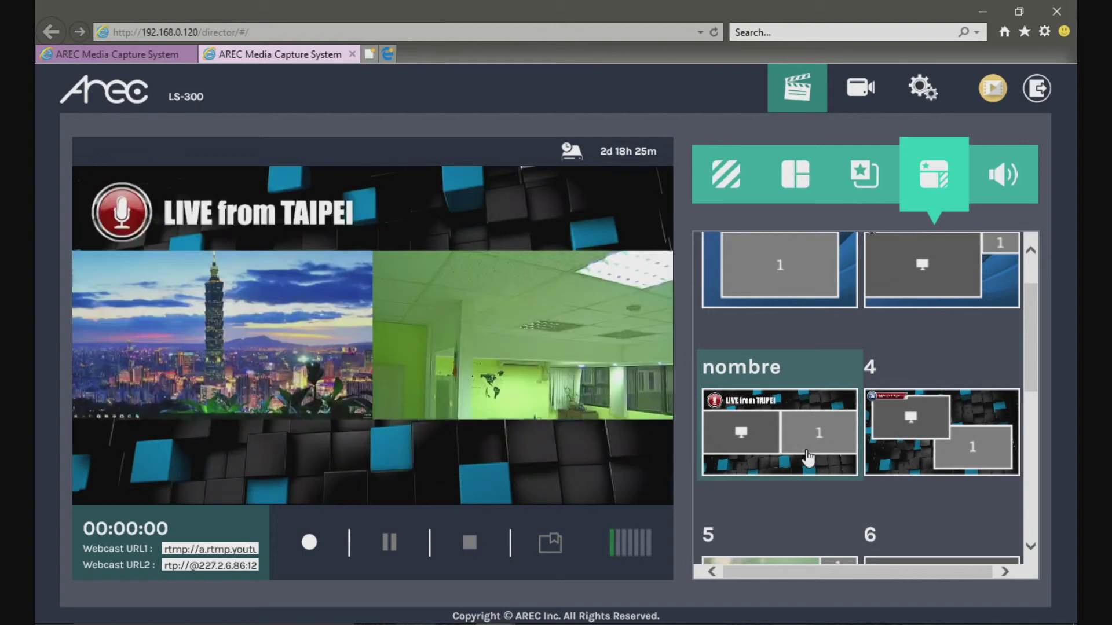
# - Open the camera controls for Cam 1, set its movement speed to the maximum and pan the camera left
pyautogui.click(881, 100)
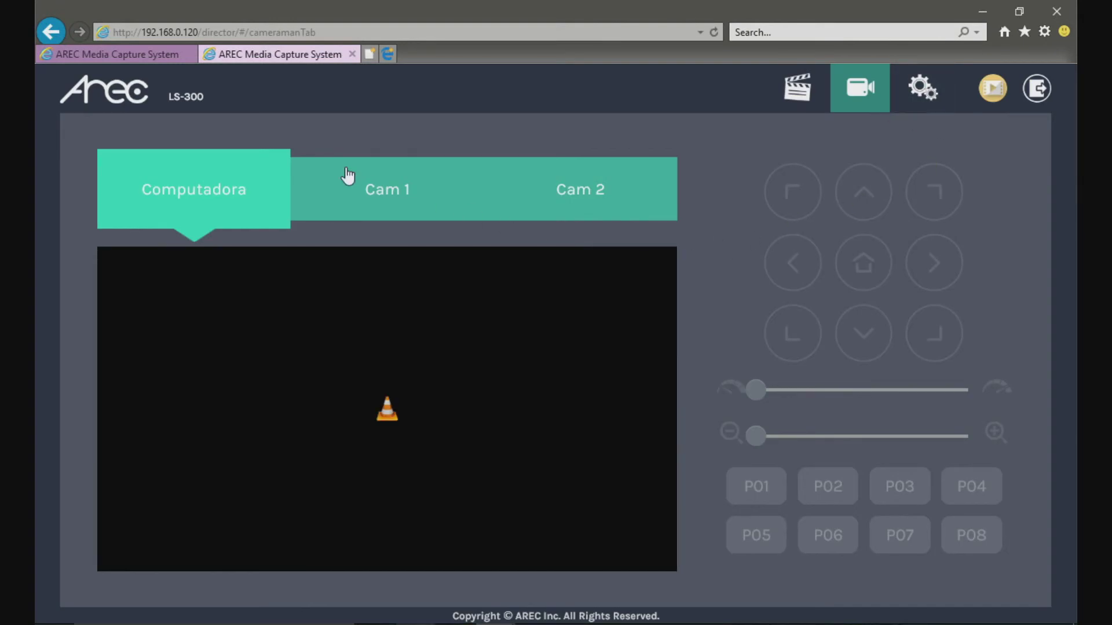
pyautogui.click(378, 190)
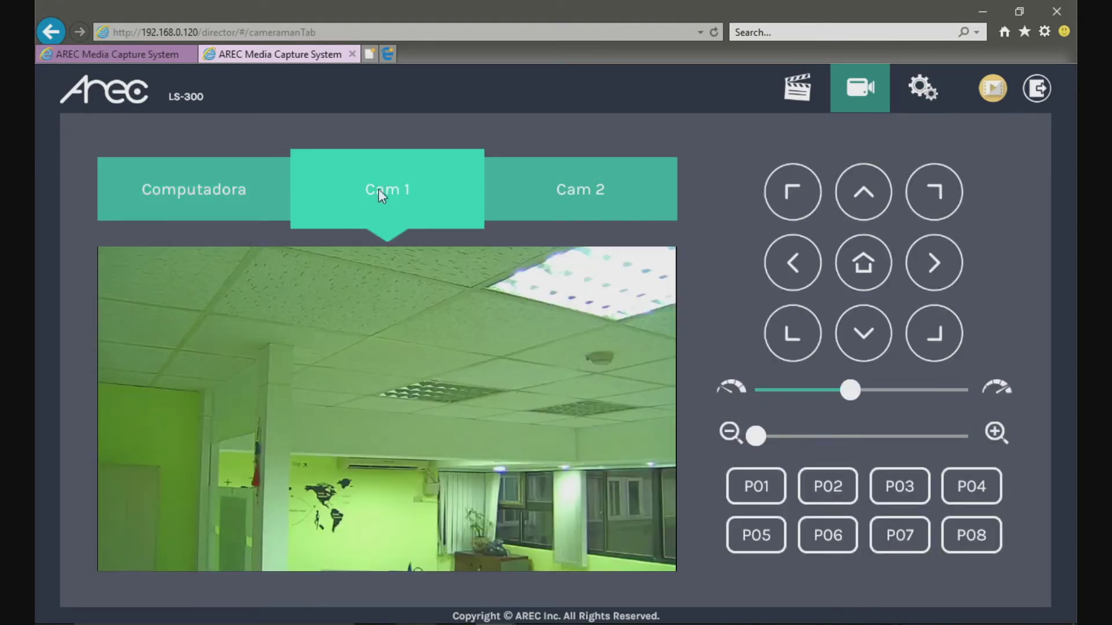
pyautogui.moveTo(851, 394); pyautogui.dragTo(972, 399)
pyautogui.click(802, 265)
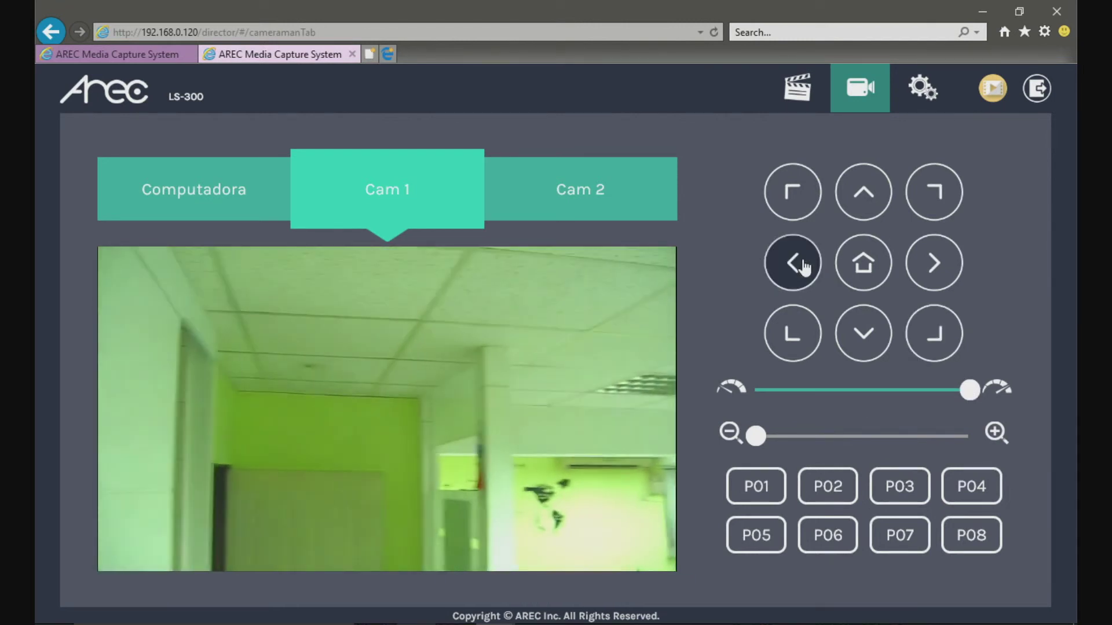
# - Reposition Cam 1 by panning right and tilting down and up, then return to the director view
pyautogui.click(916, 275)
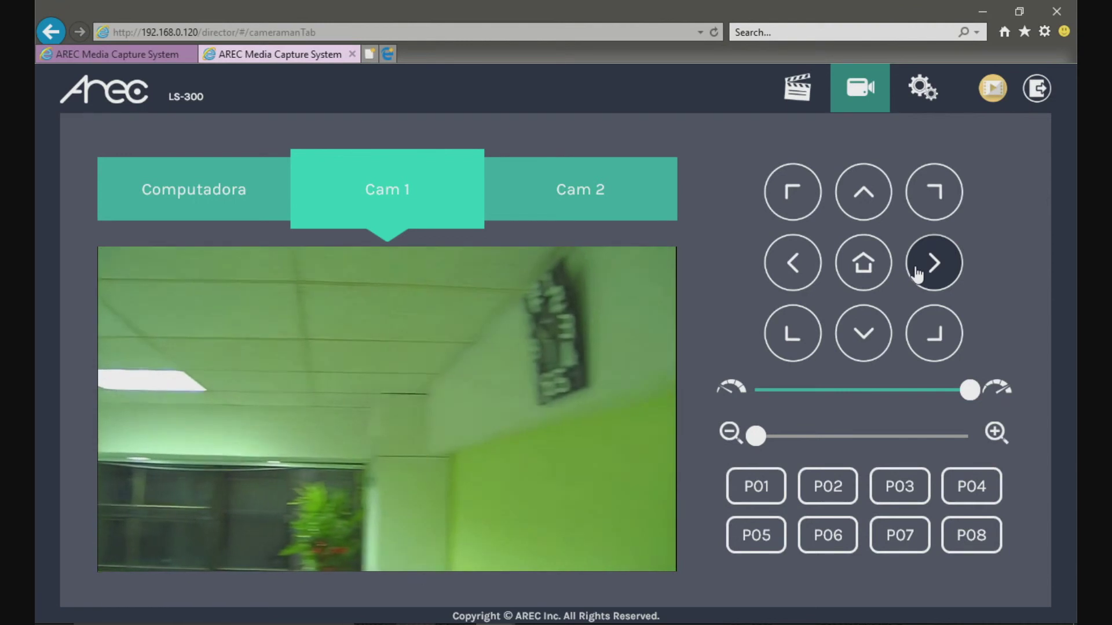
pyautogui.click(860, 335)
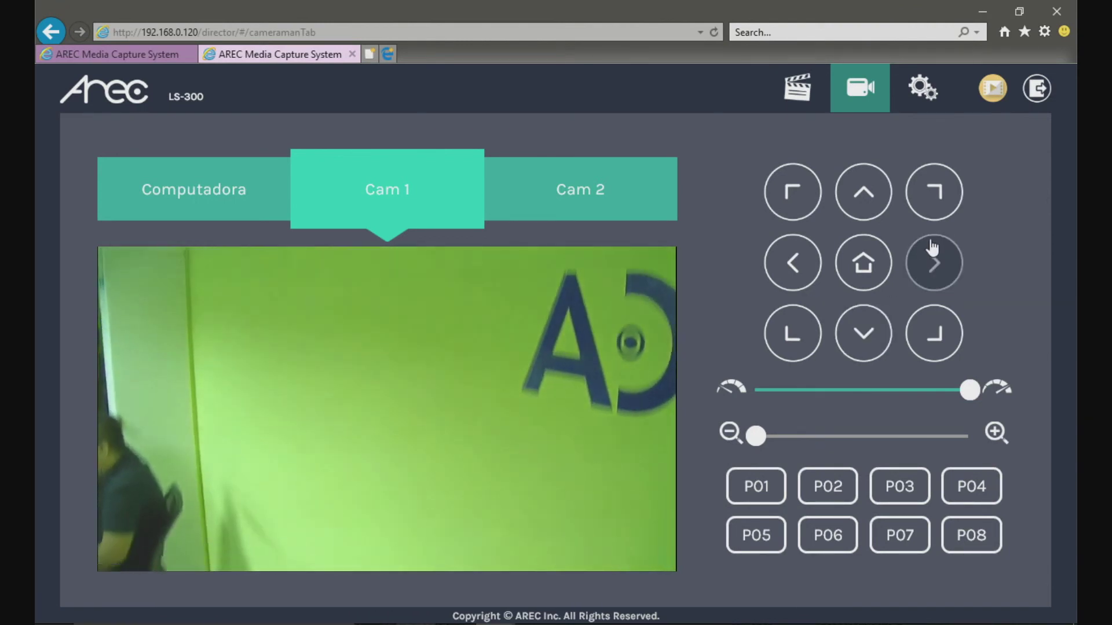
pyautogui.click(930, 262)
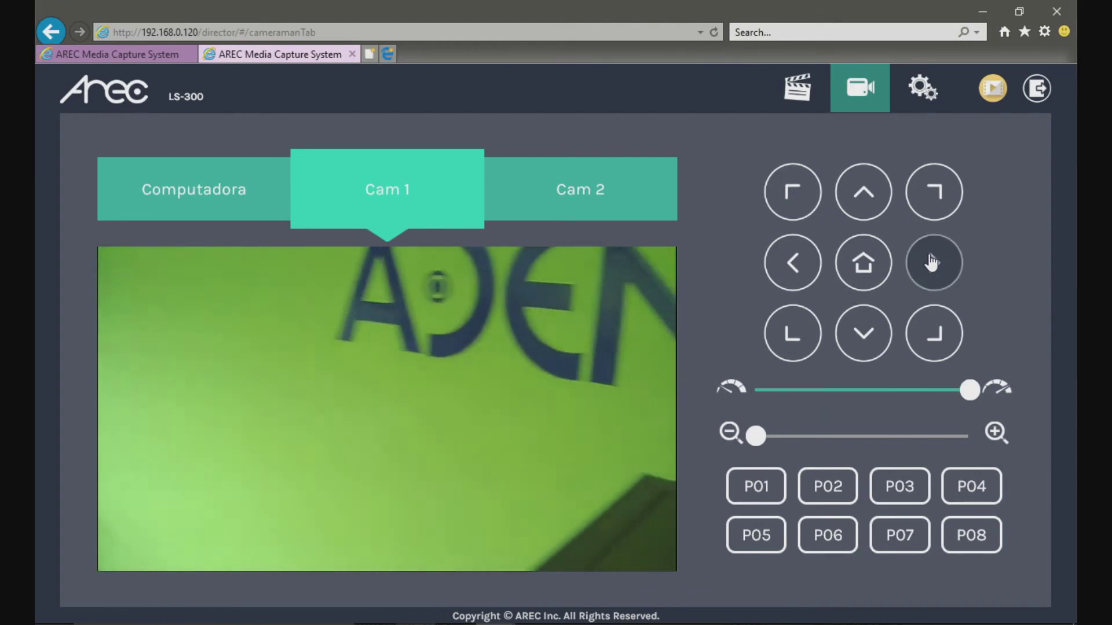
pyautogui.click(862, 197)
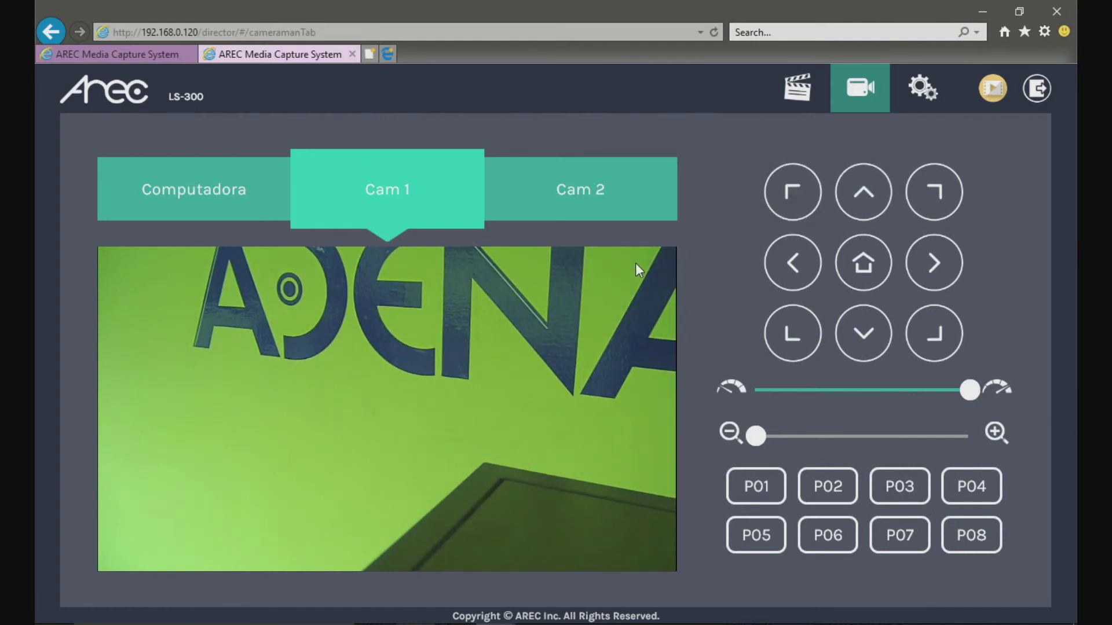
pyautogui.click(802, 105)
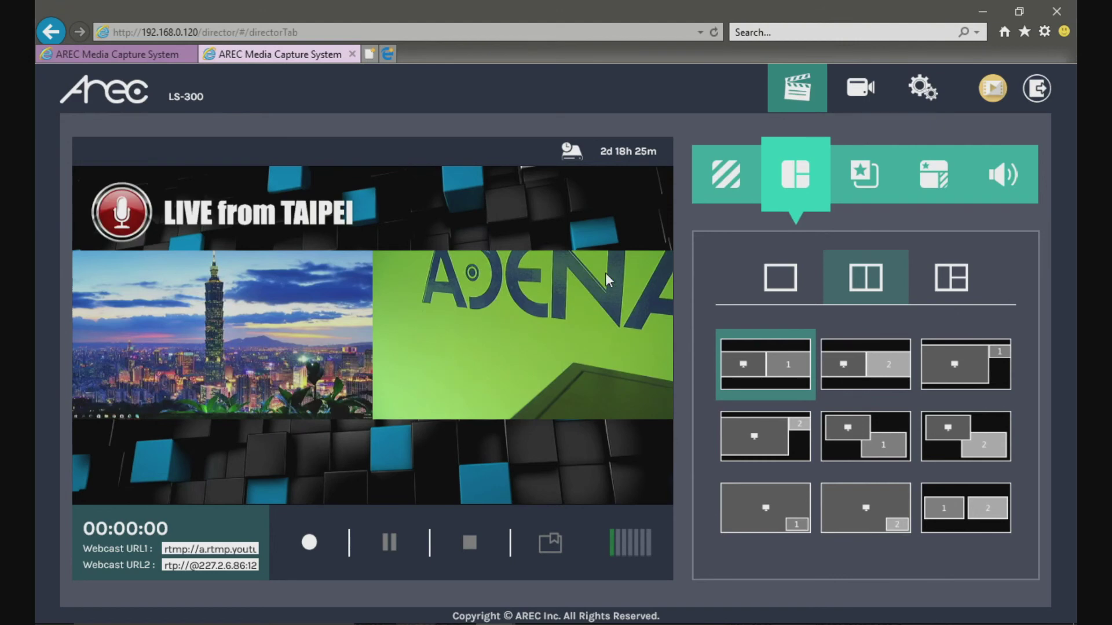
# - Browse the stored recordings in the content manager and open recording 2017_09_26_17_51_00 to view its content information and playback
pyautogui.click(993, 88)
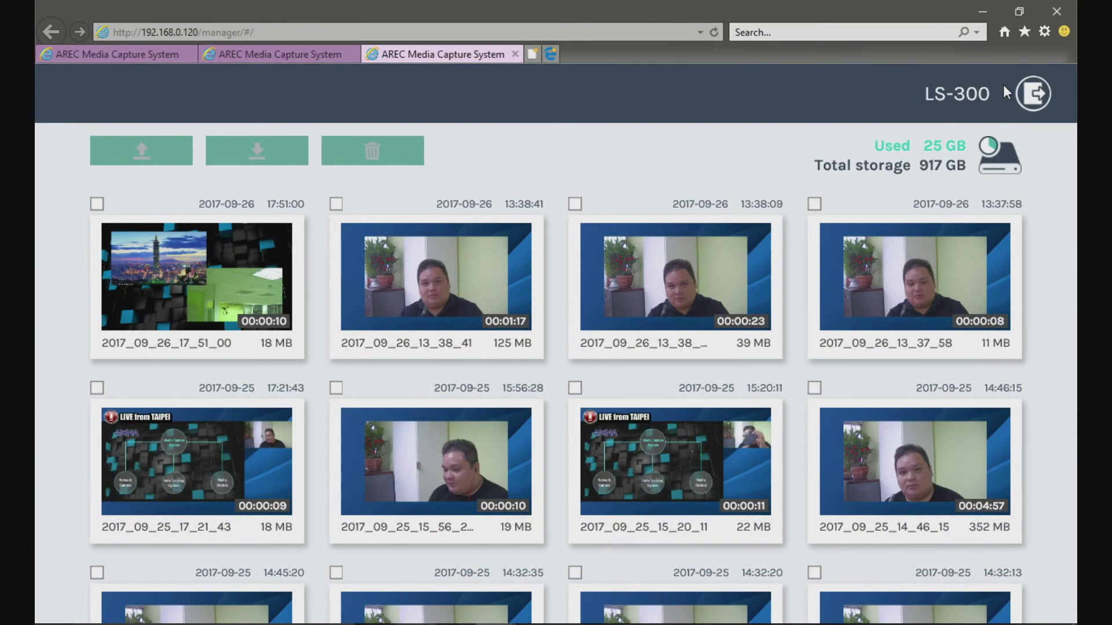
pyautogui.scroll(-3, 658, 427)
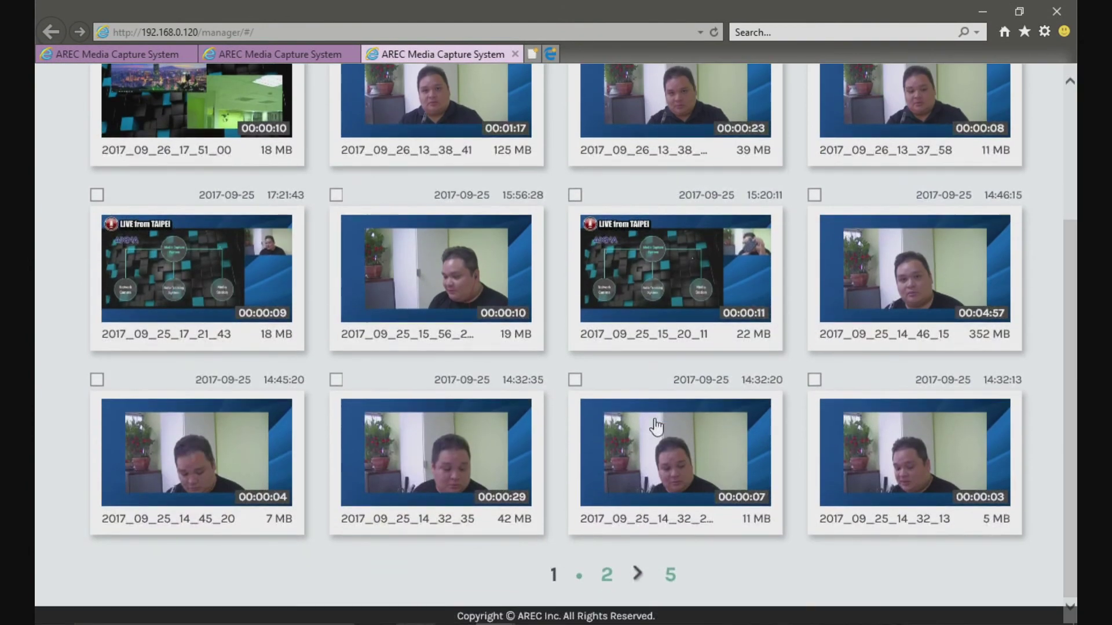
pyautogui.scroll(3, 344, 325)
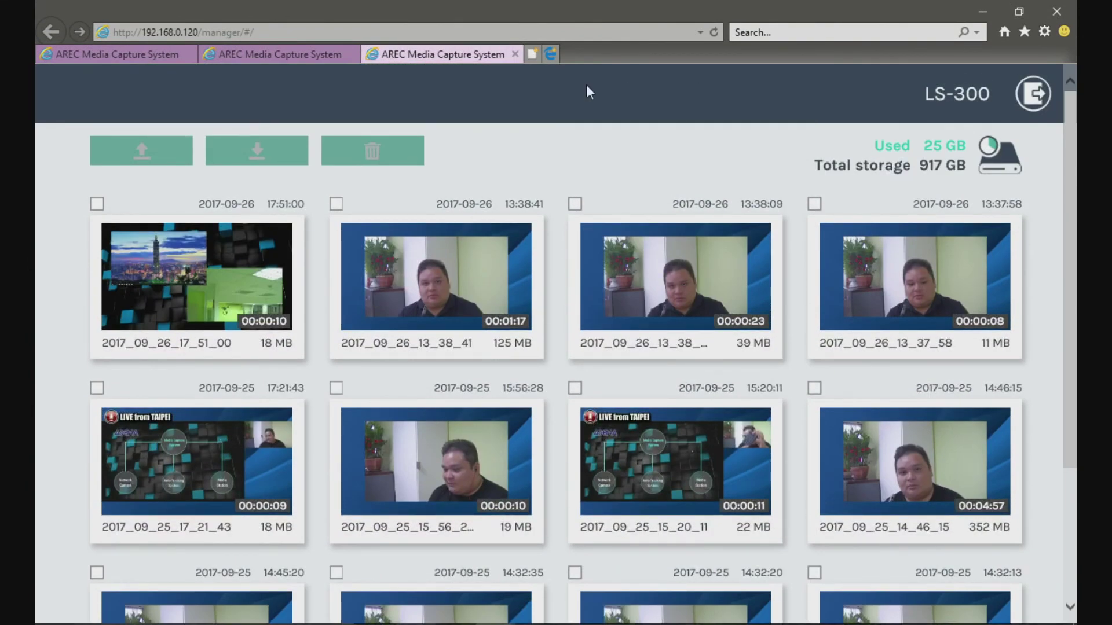
pyautogui.click(193, 272)
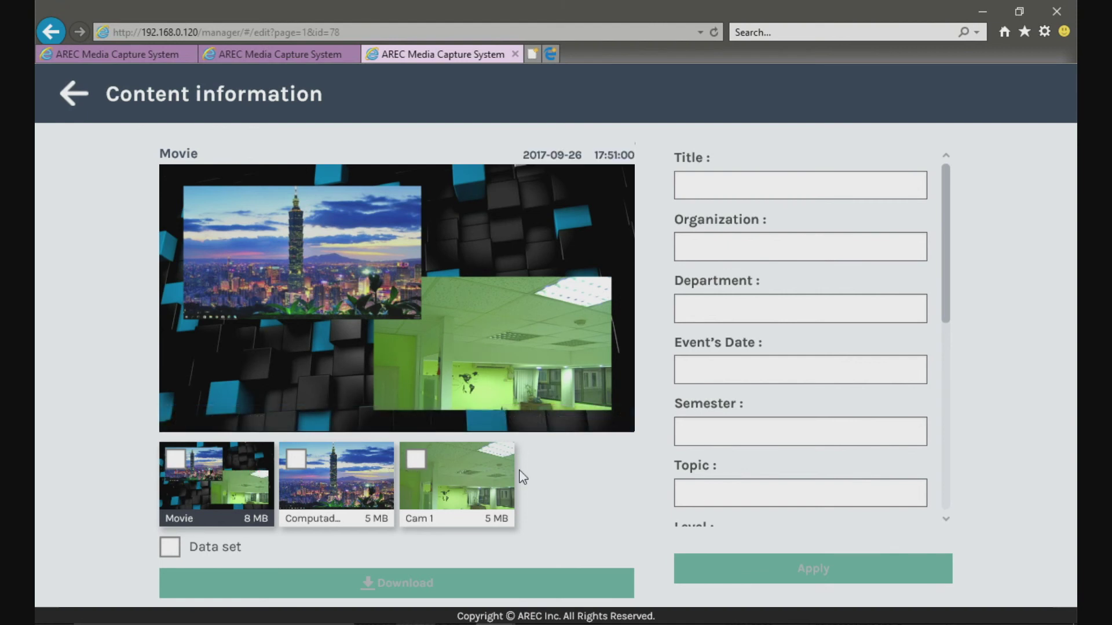
pyautogui.moveTo(460, 298)
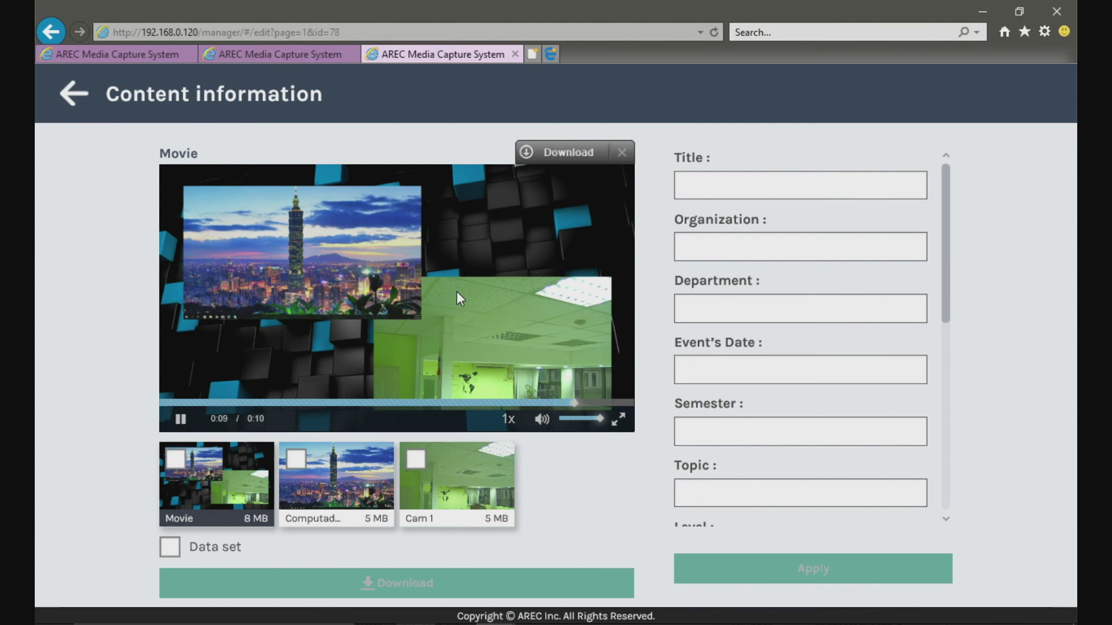